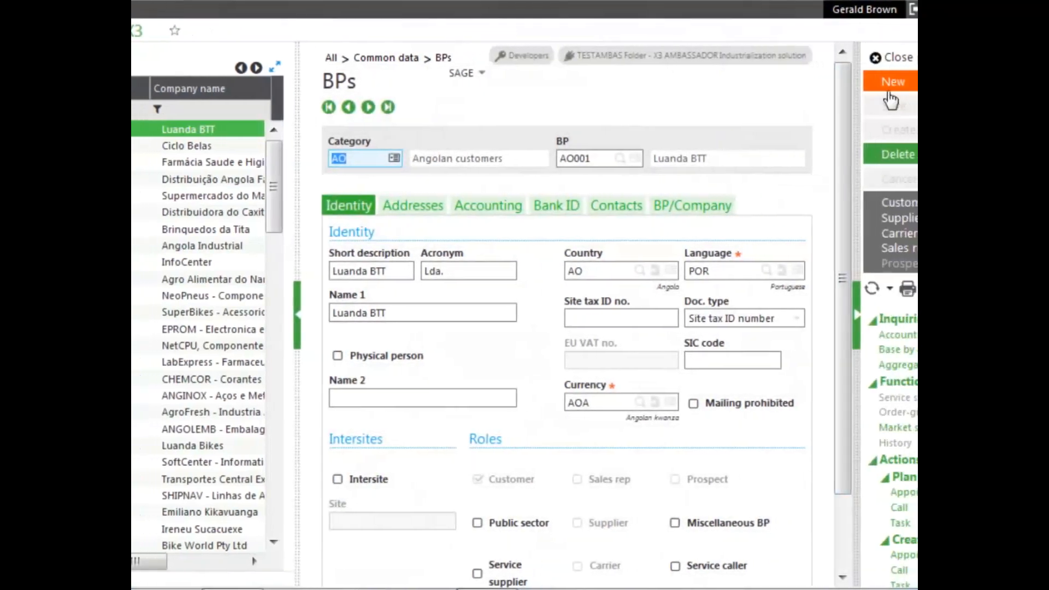
Step: Start a new blank business partner record on the BPs page
click(896, 85)
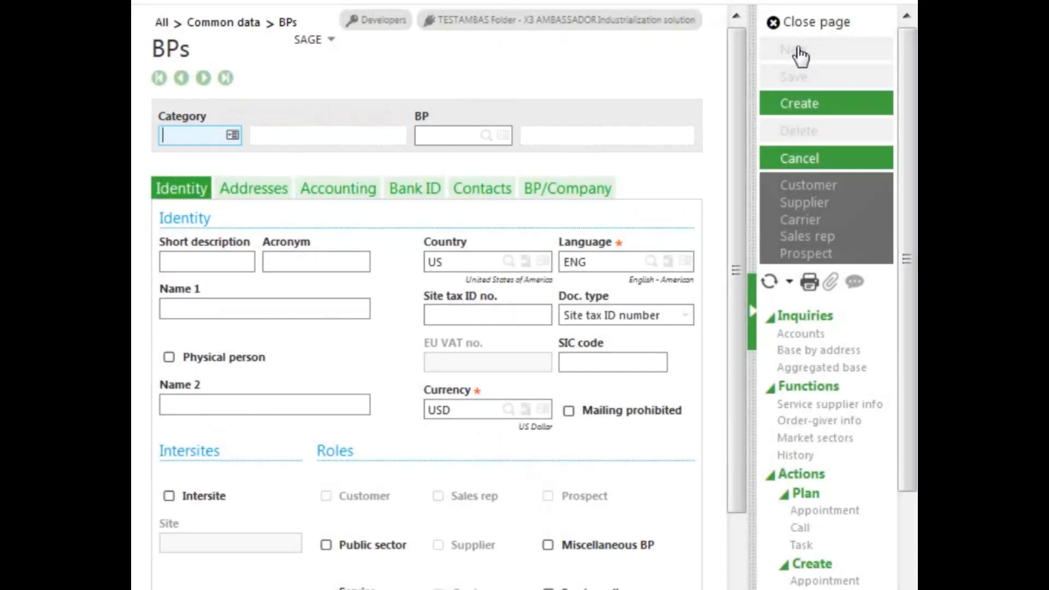
Step: Enter BP code GB01, short description GB01 and the partner's full name as Name 1
key(Tab)
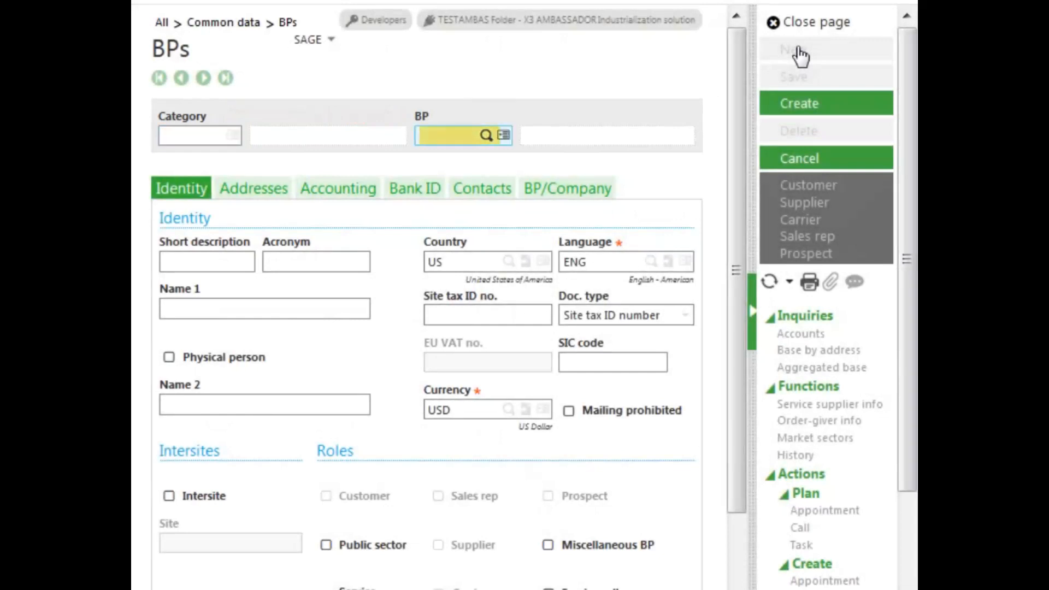
text(GB01)
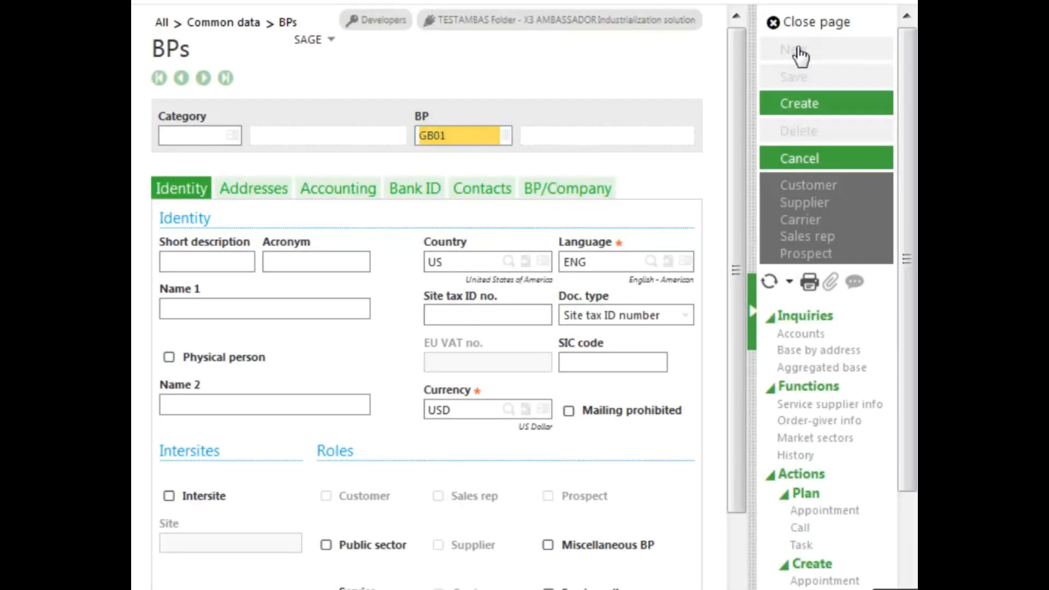
key(Tab)
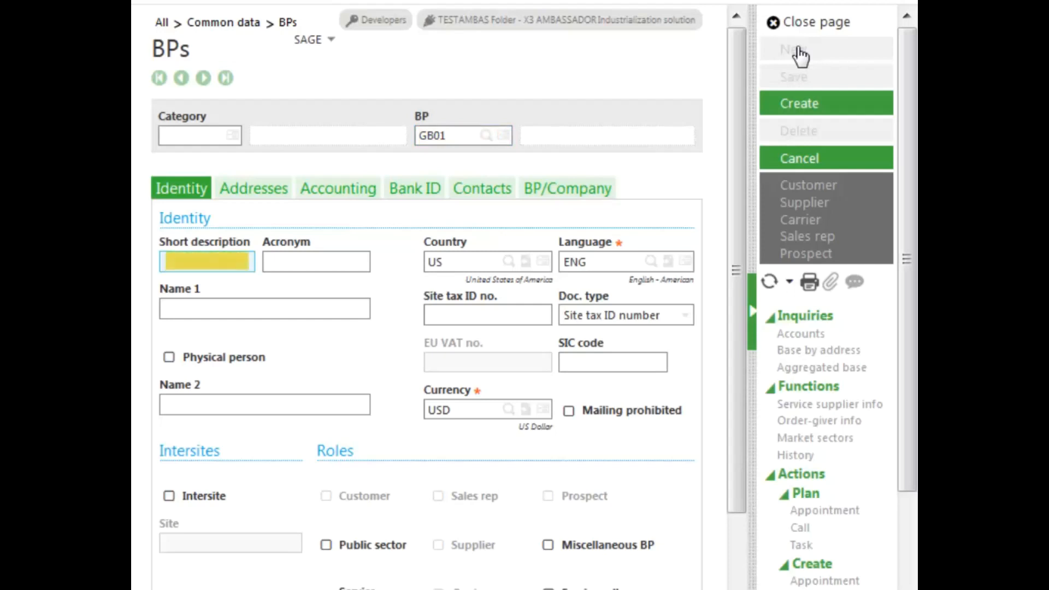
text(GB01)
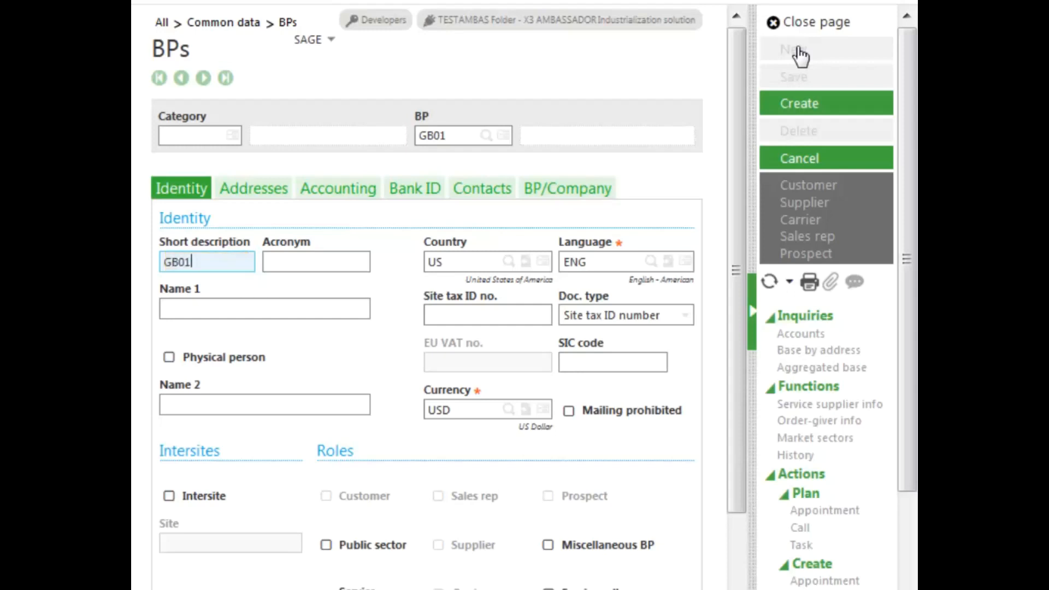
key(Tab)
key(Tab)
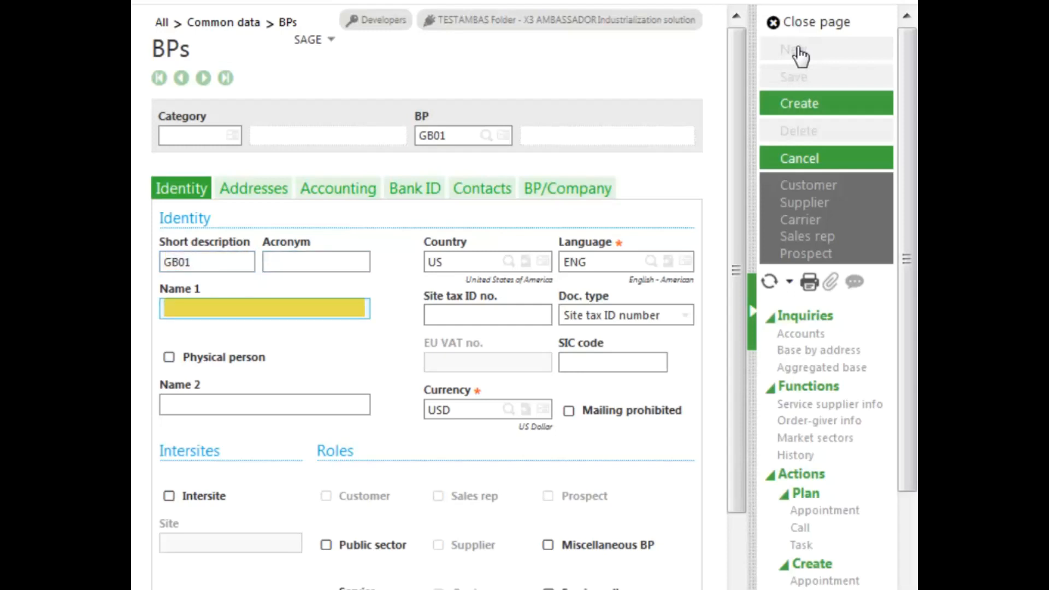
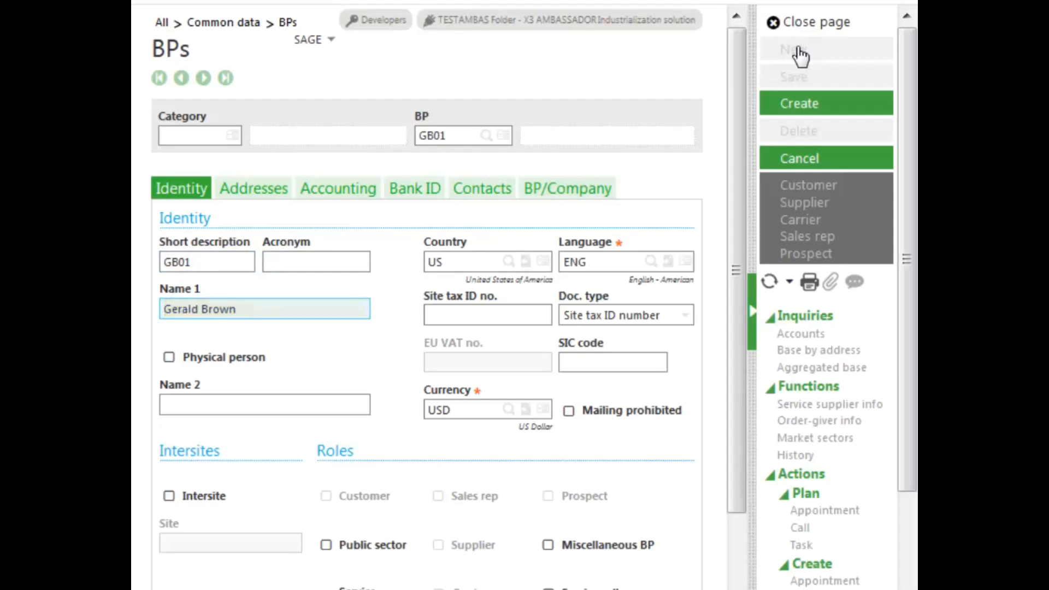
key(Tab)
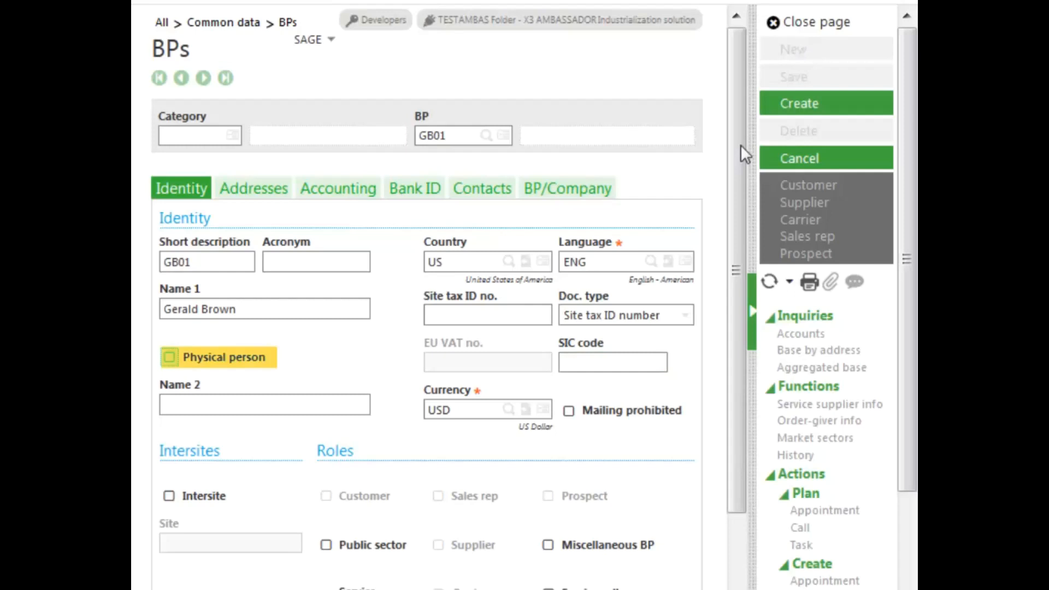
Step: Tick Mailing prohibited for GB01 and show its Addresses section
click(571, 412)
drag(737, 429, 729, 555)
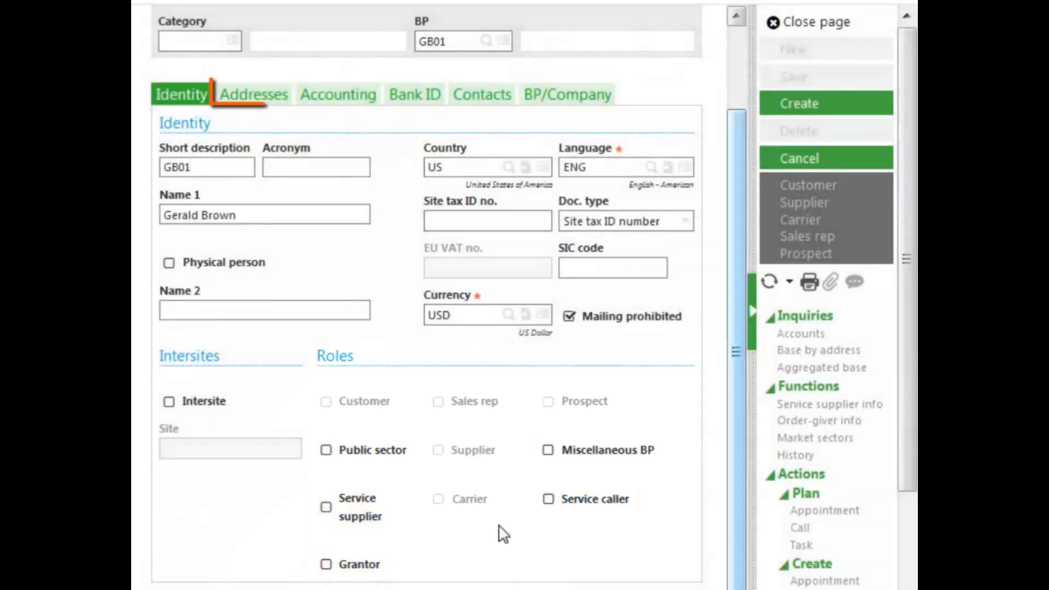
click(253, 99)
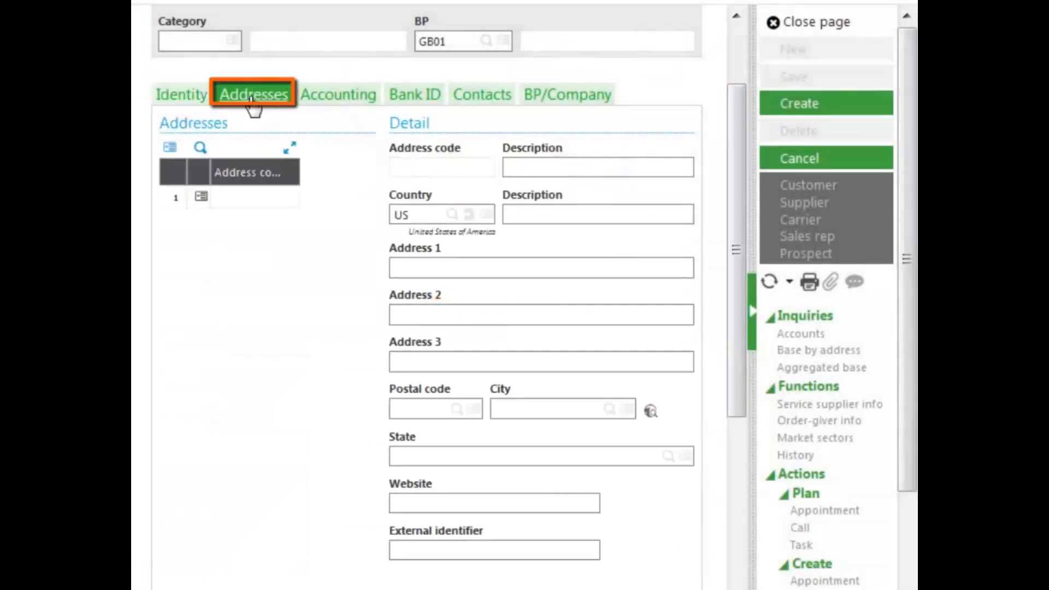
Step: Add address MAIN 'Main Location' with its street and postal code, filling city Irvine and state CA
click(243, 198)
text(main)
key(Tab)
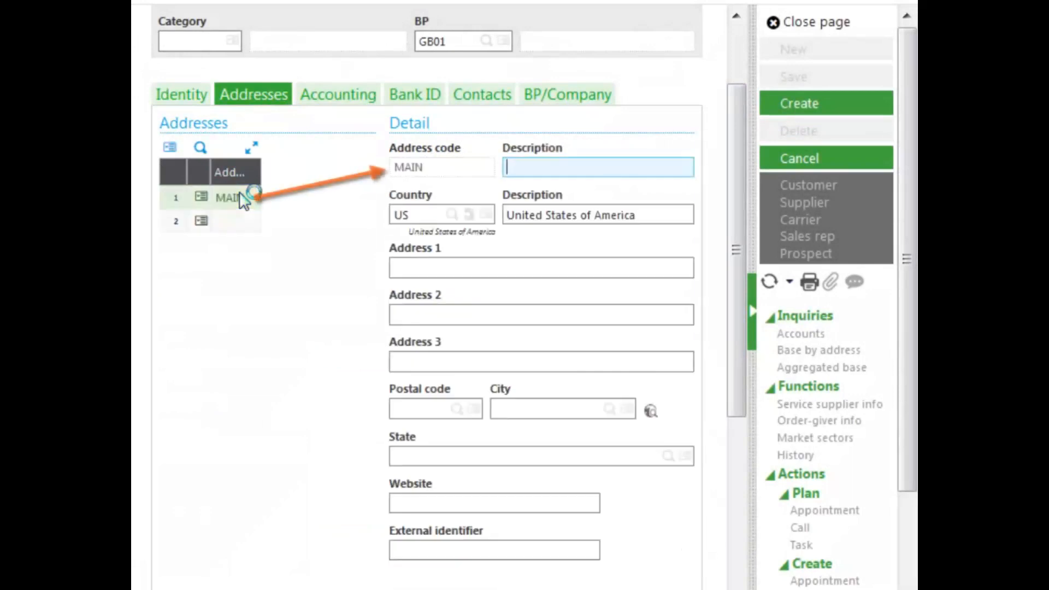
text(M)
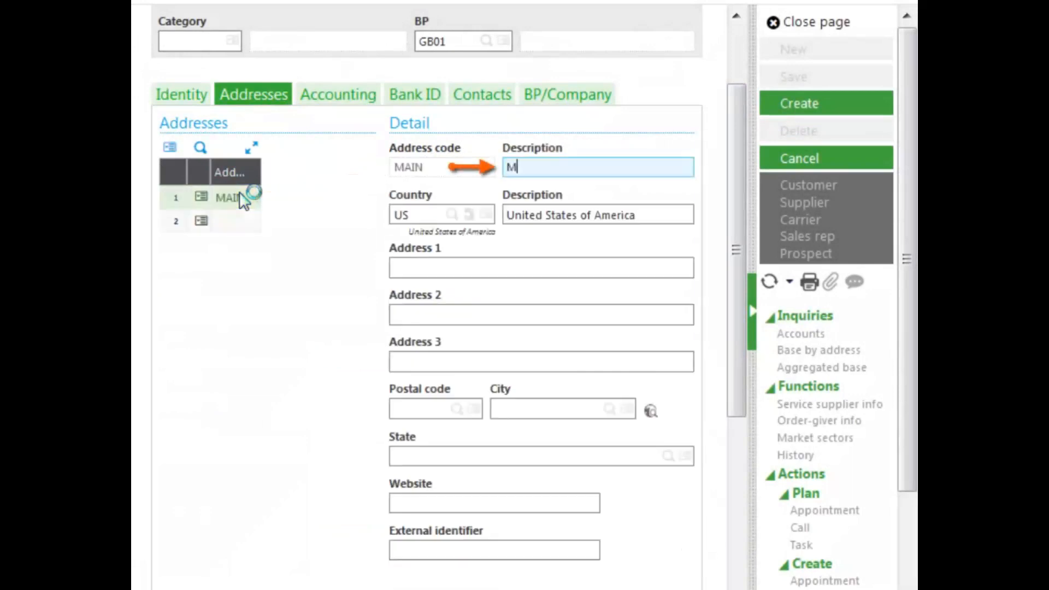
text(ain )
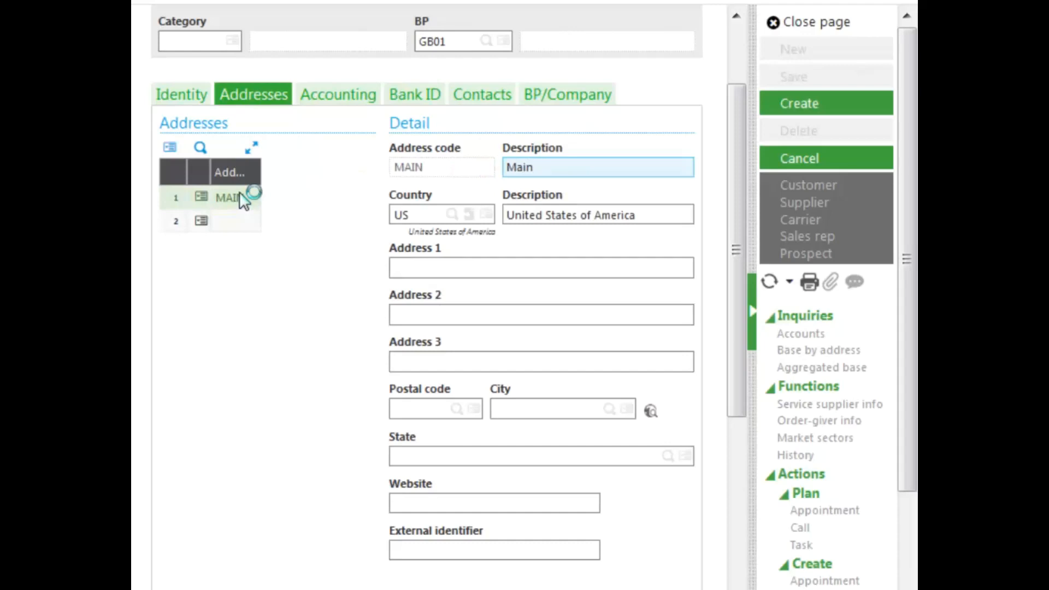
text(Location)
key(Tab)
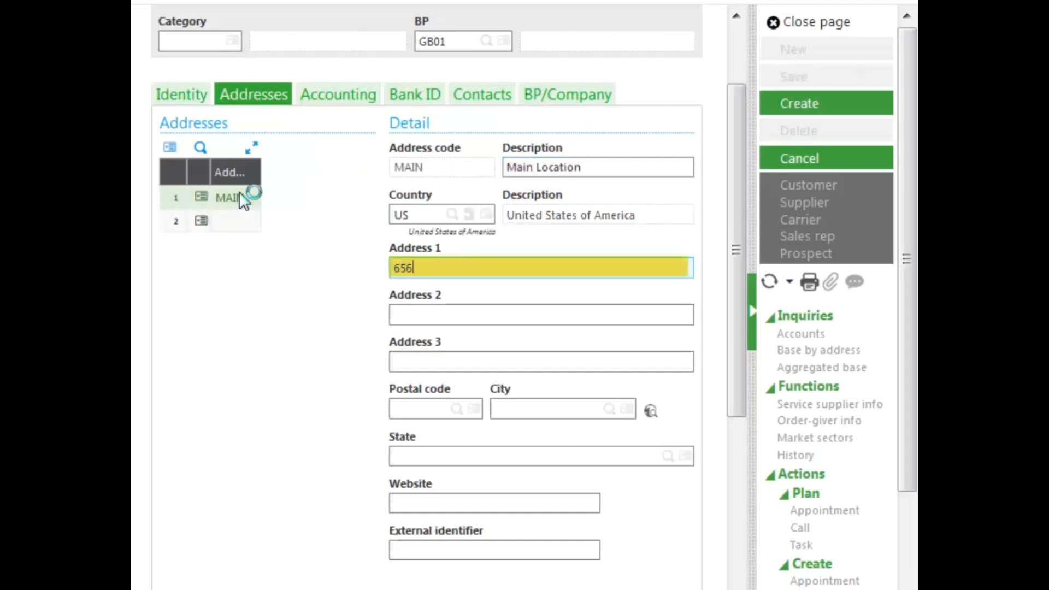
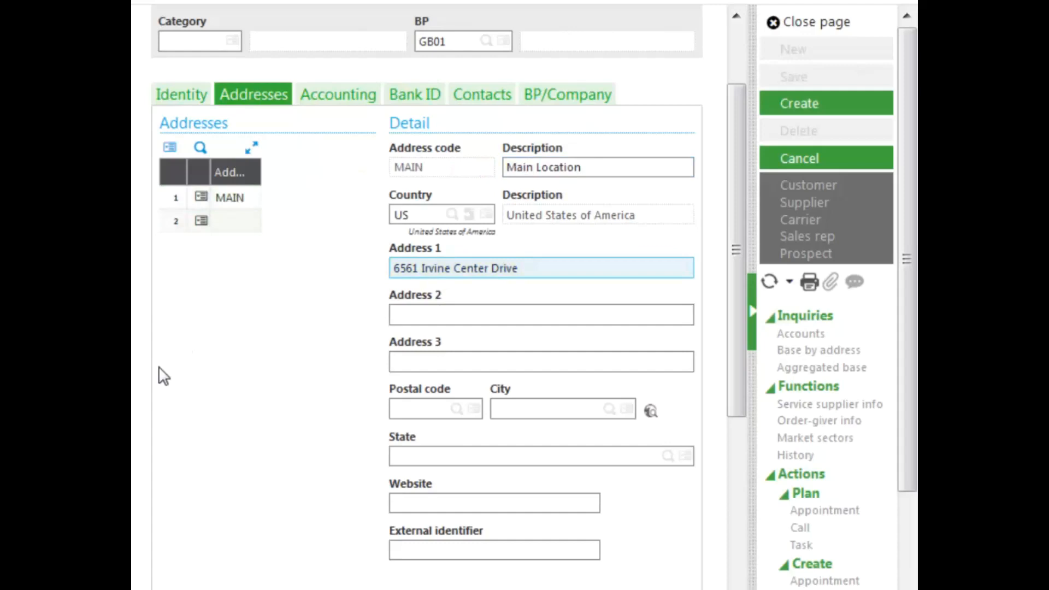
click(400, 414)
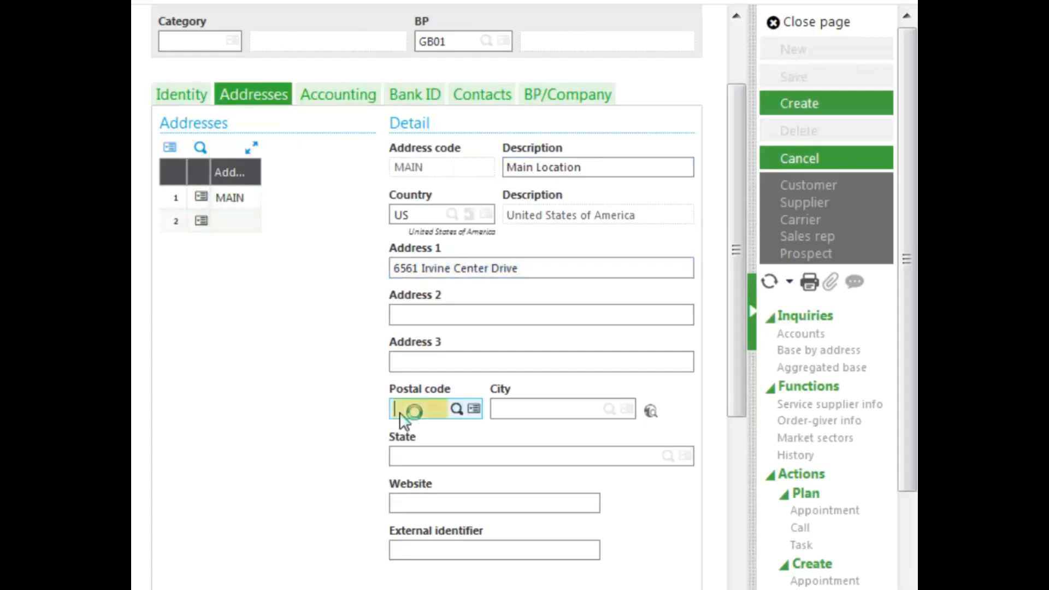
text(92618)
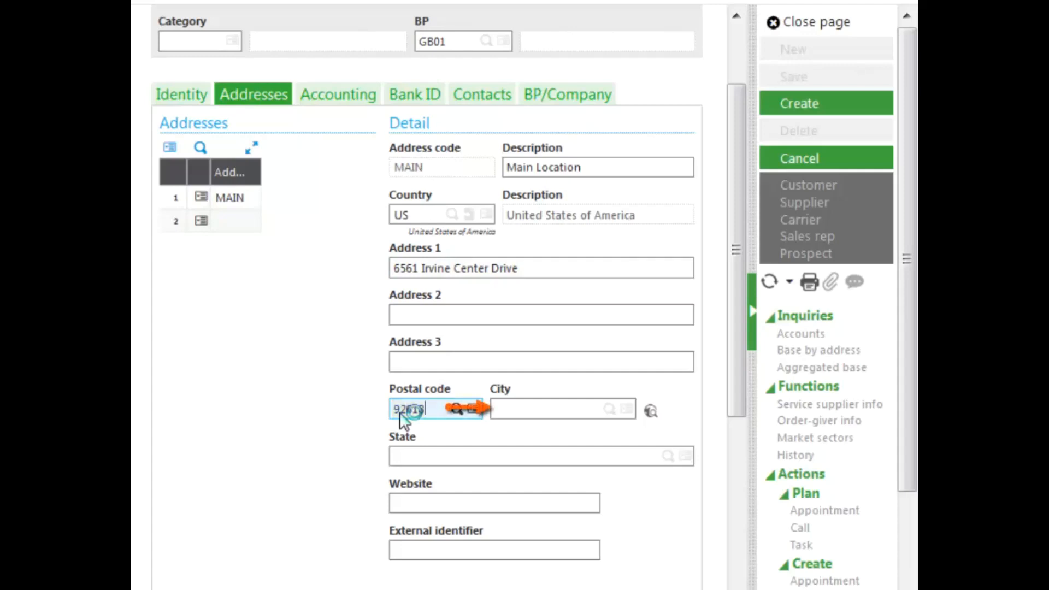
key(Tab)
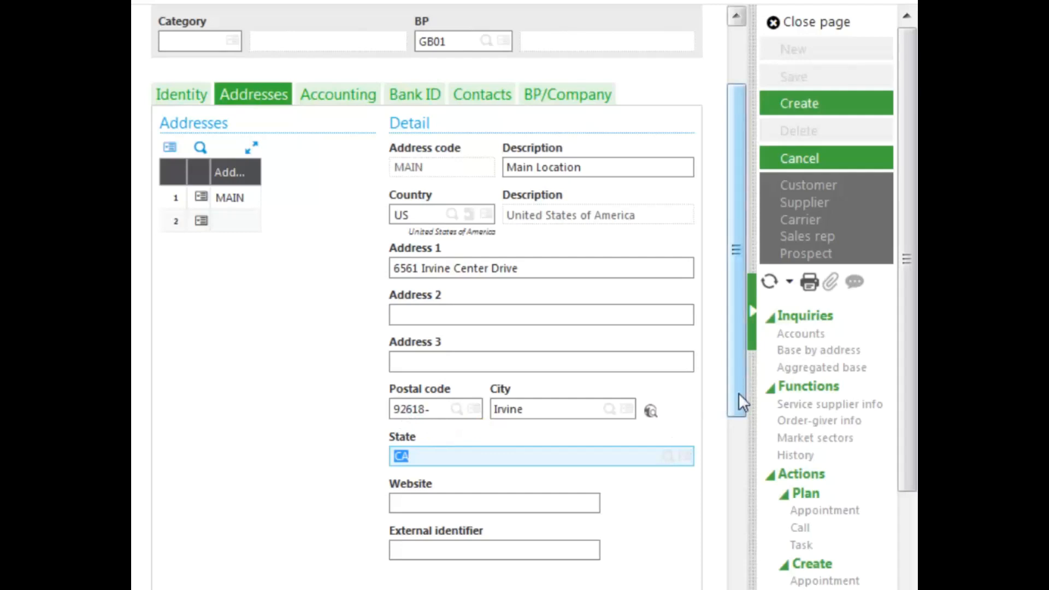
drag(739, 393, 700, 577)
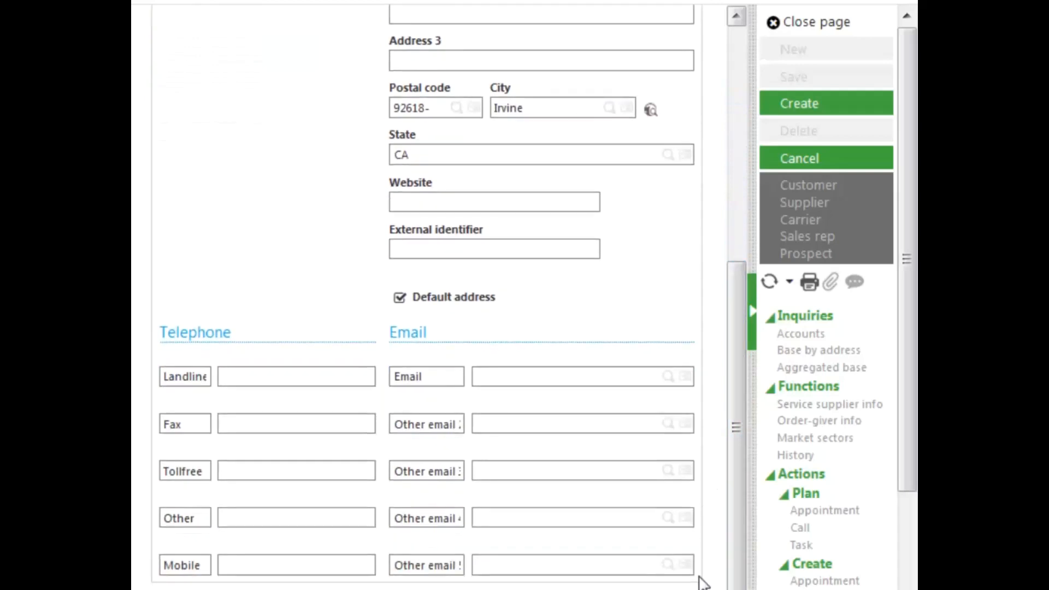
drag(736, 557, 726, 300)
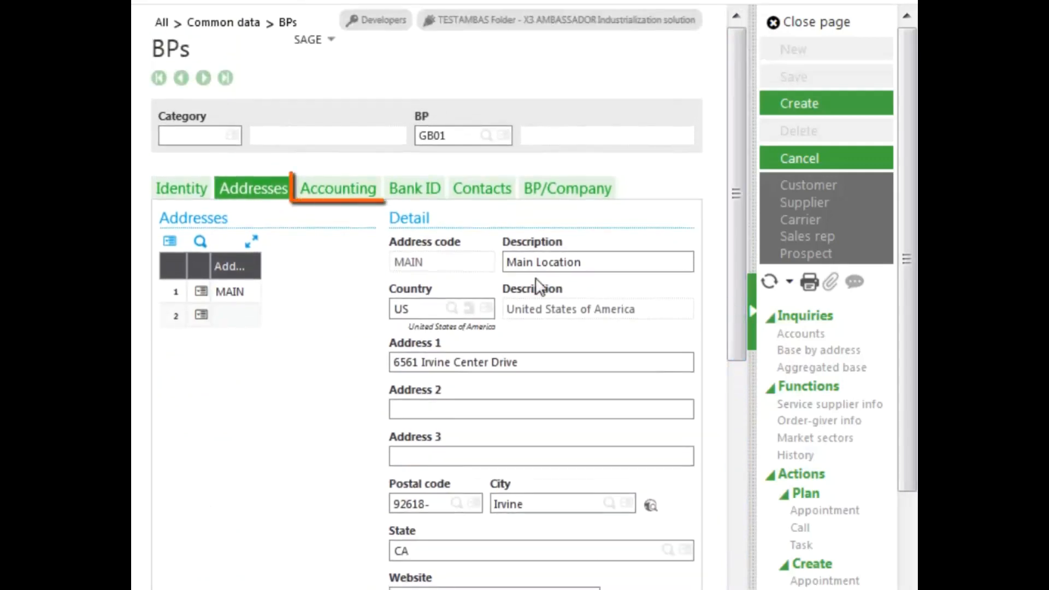
Step: Review GB01's Accounting details, then show its empty Bank ID table
click(337, 189)
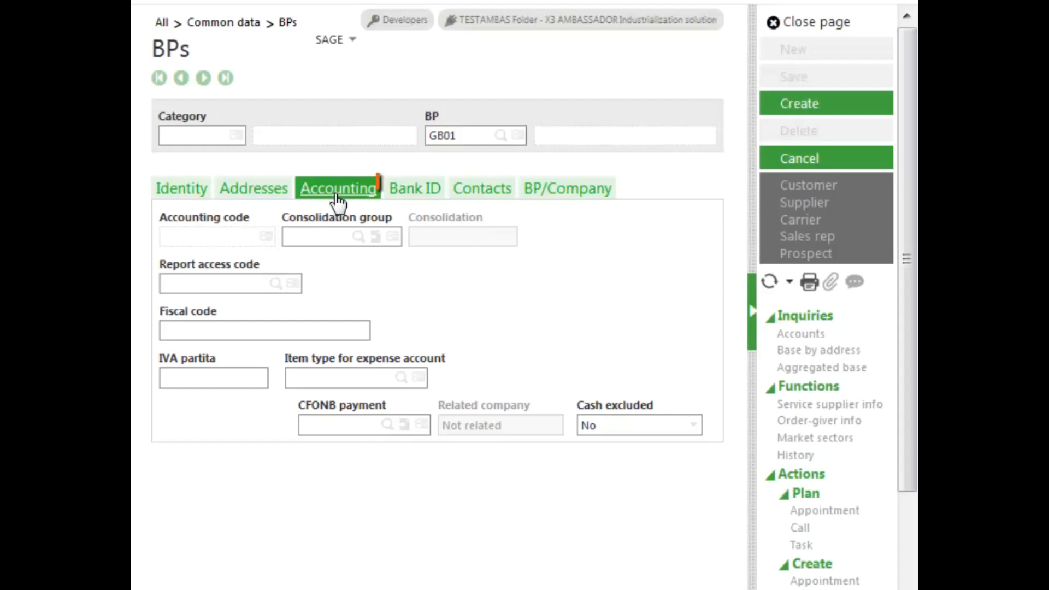
click(415, 190)
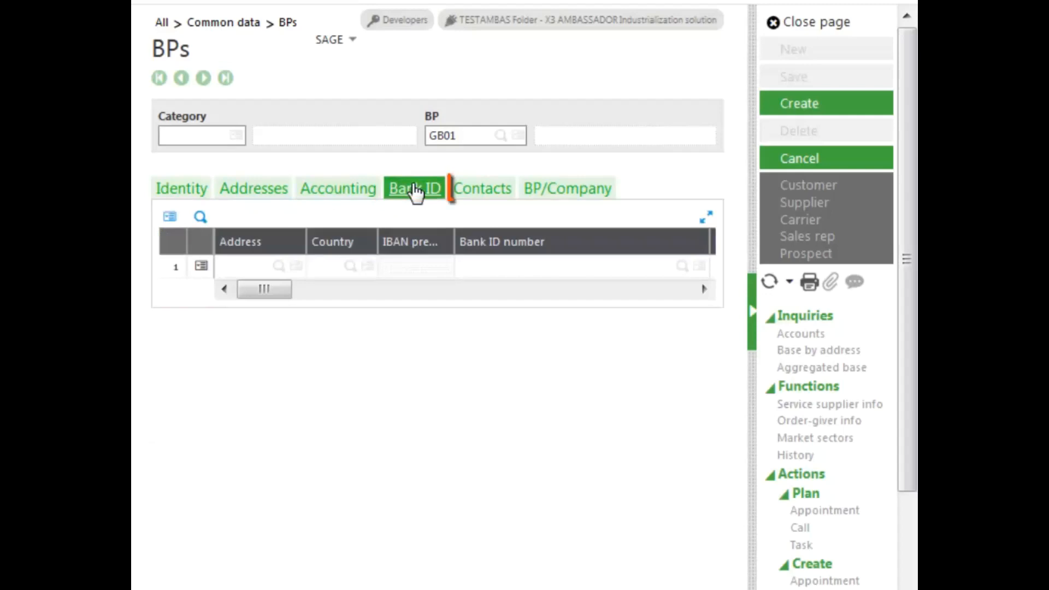
Step: Add contact BROWN in the partner's Contacts section and load its details
click(492, 192)
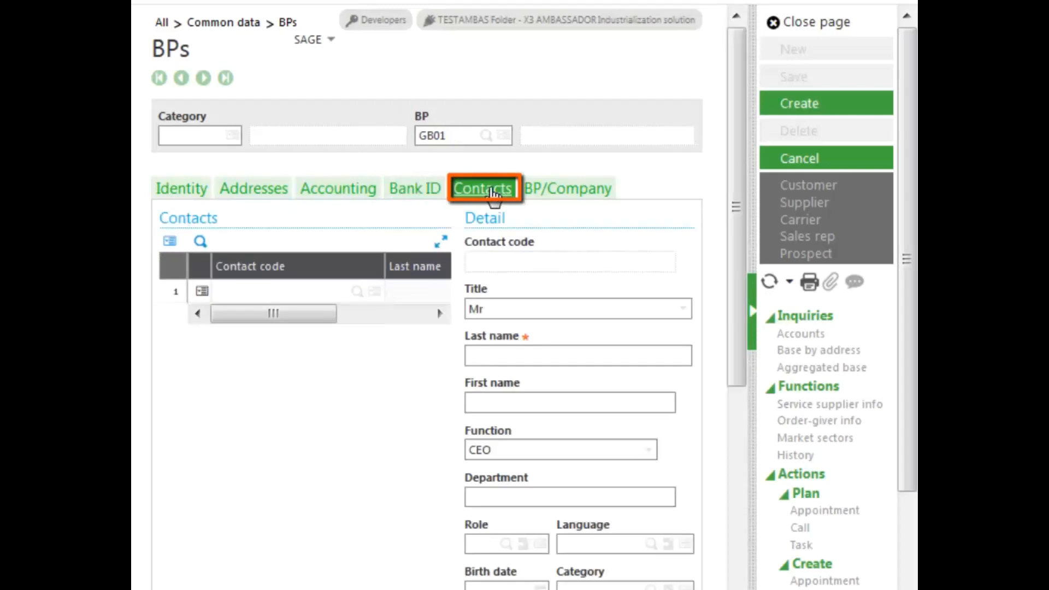
click(265, 292)
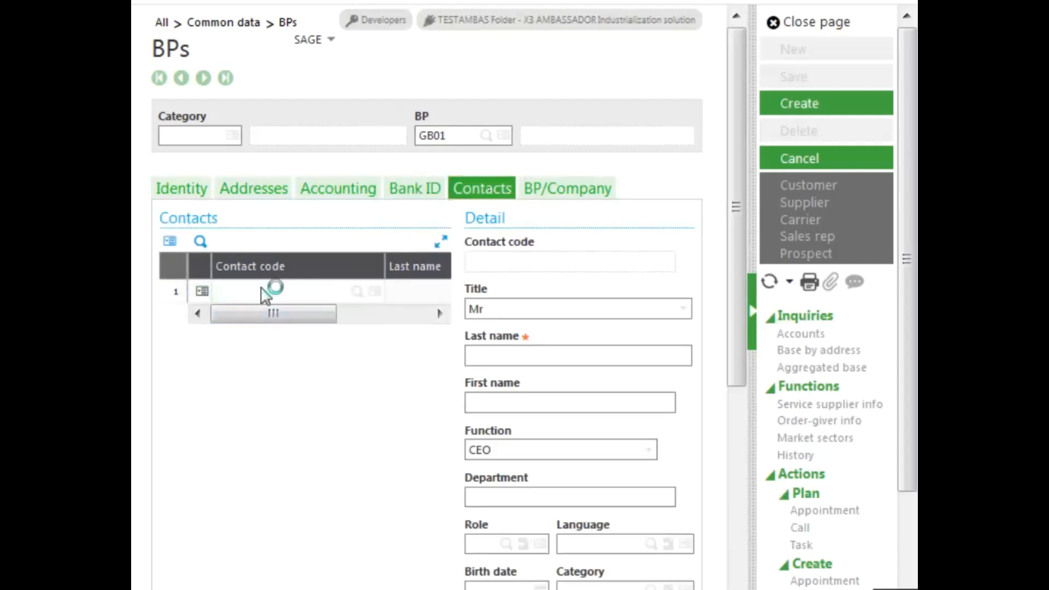
text(brown)
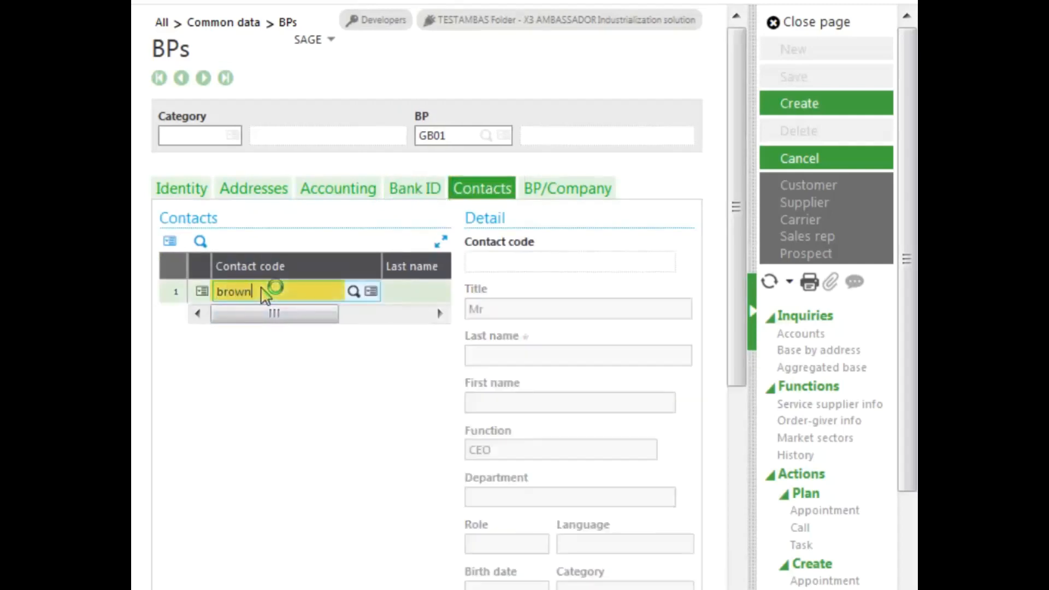
key(Tab)
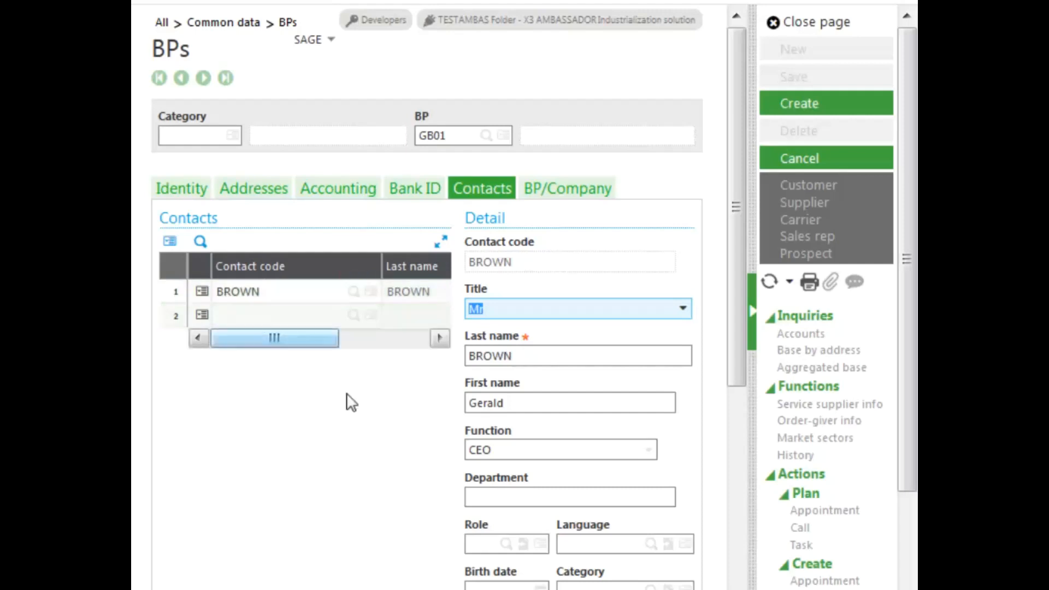
drag(736, 367, 732, 478)
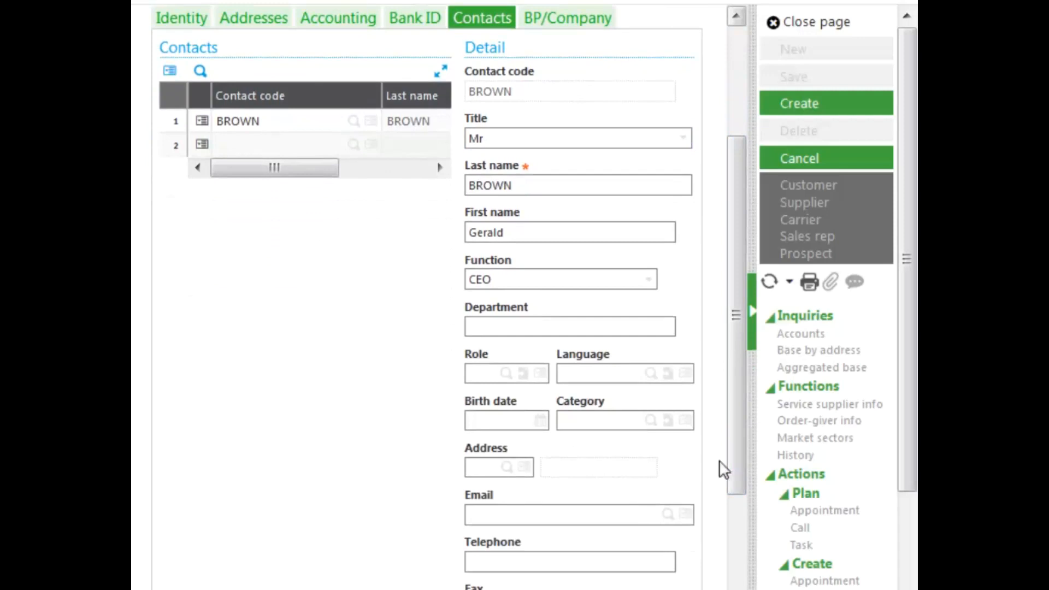
Step: Give contact BROWN function CEO, department Sales and address MAIN
click(648, 282)
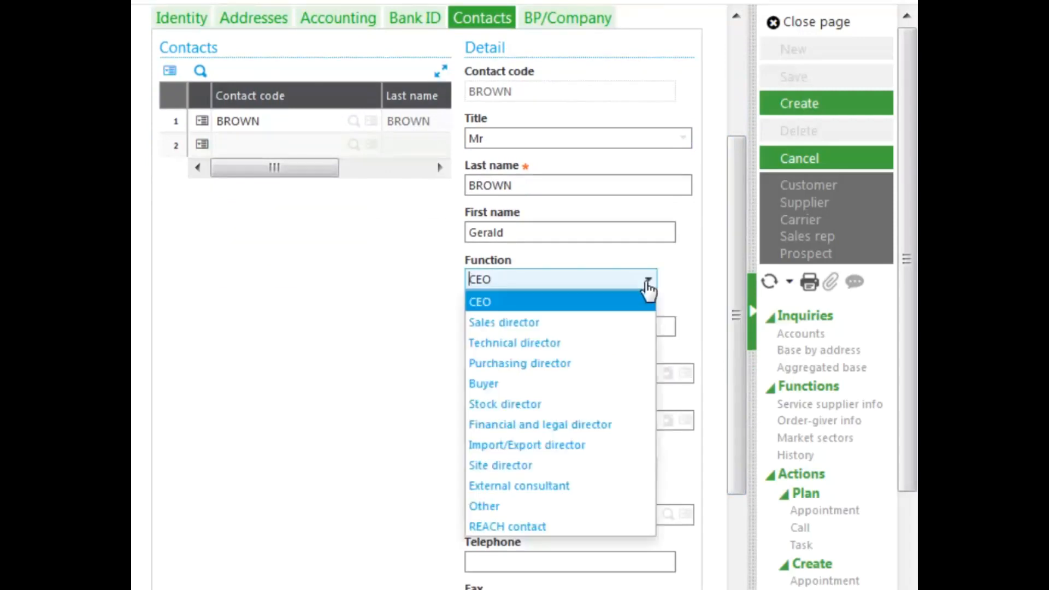
click(544, 304)
click(581, 326)
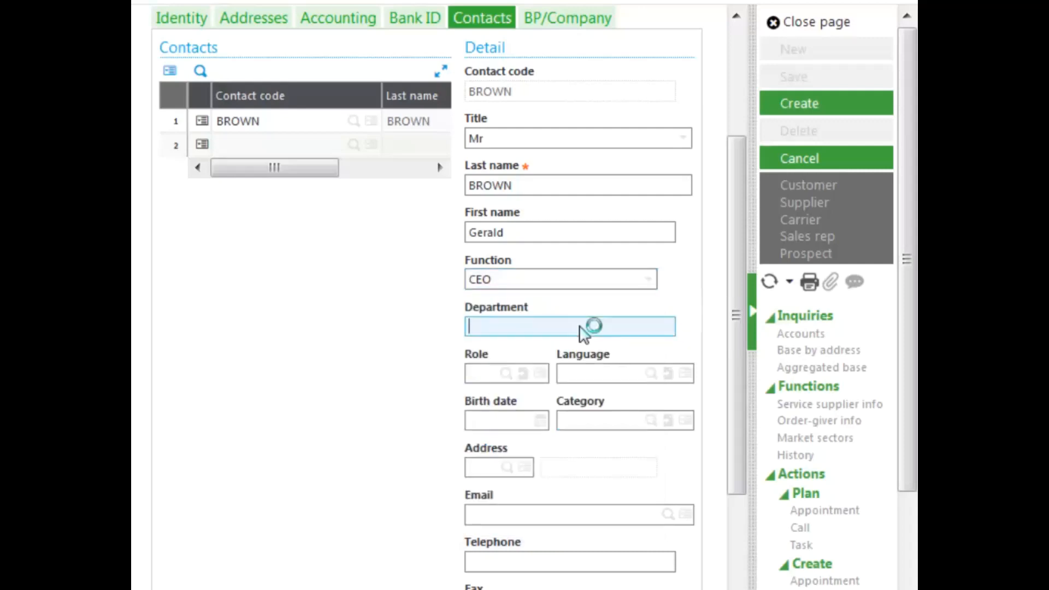
text(Sales)
key(Tab)
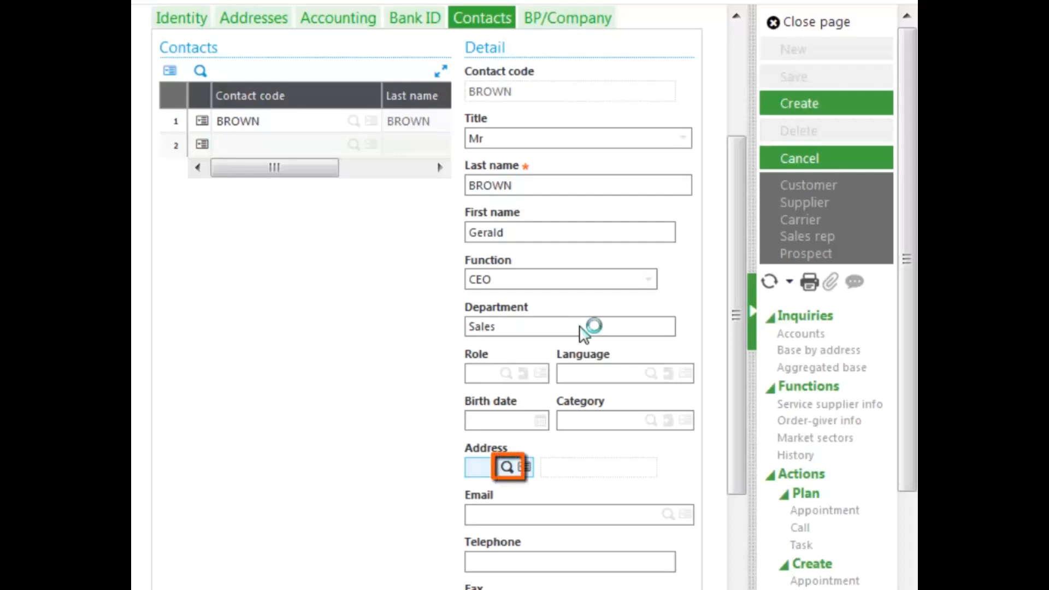
click(507, 469)
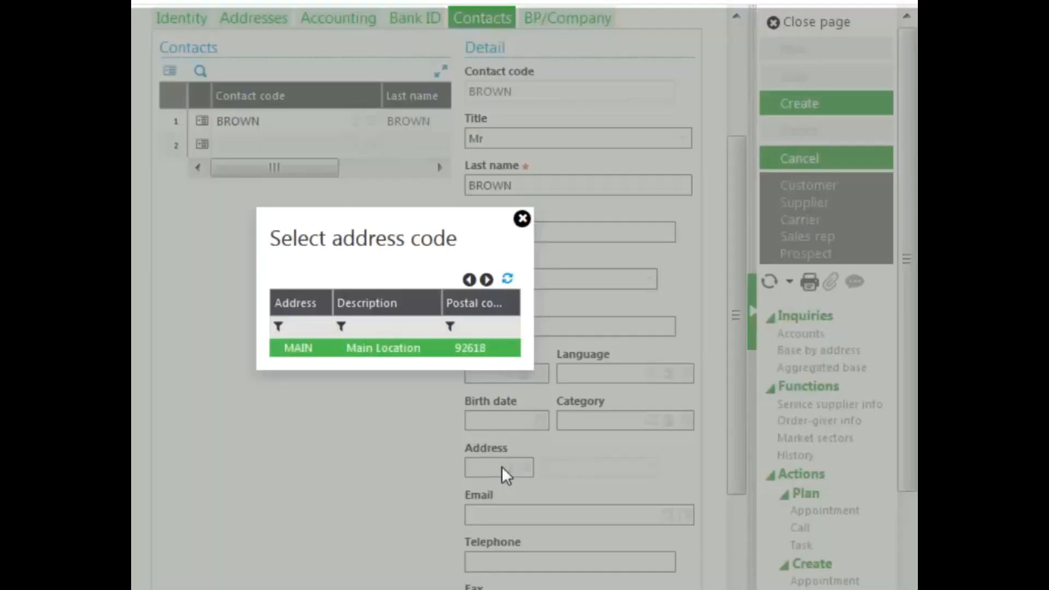
click(303, 350)
Step: Fill in the contact's e-mail address and telephone number, and tick Mailing prohibited
drag(733, 430, 731, 518)
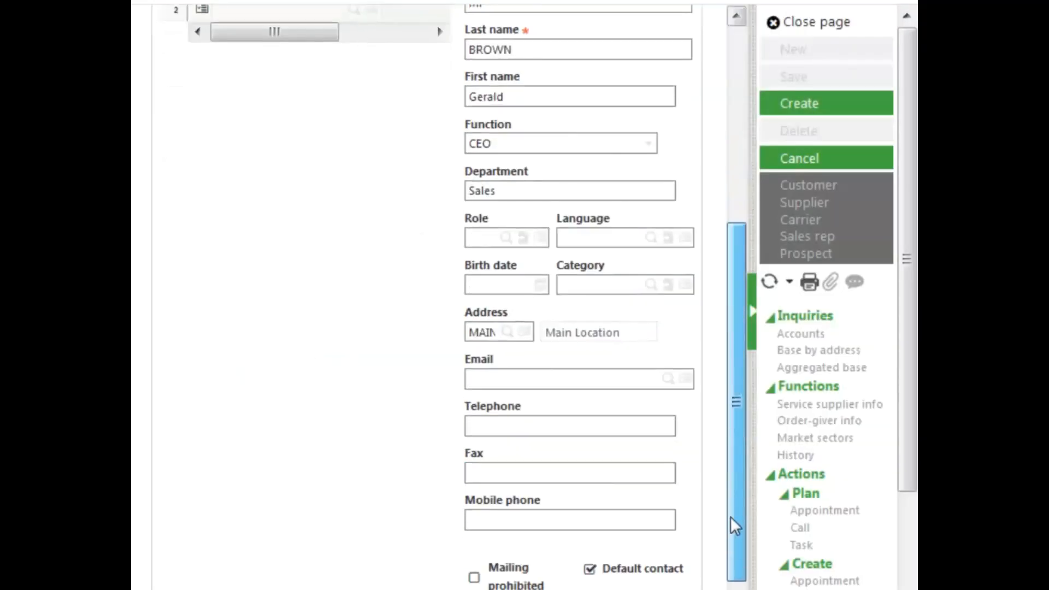
click(549, 379)
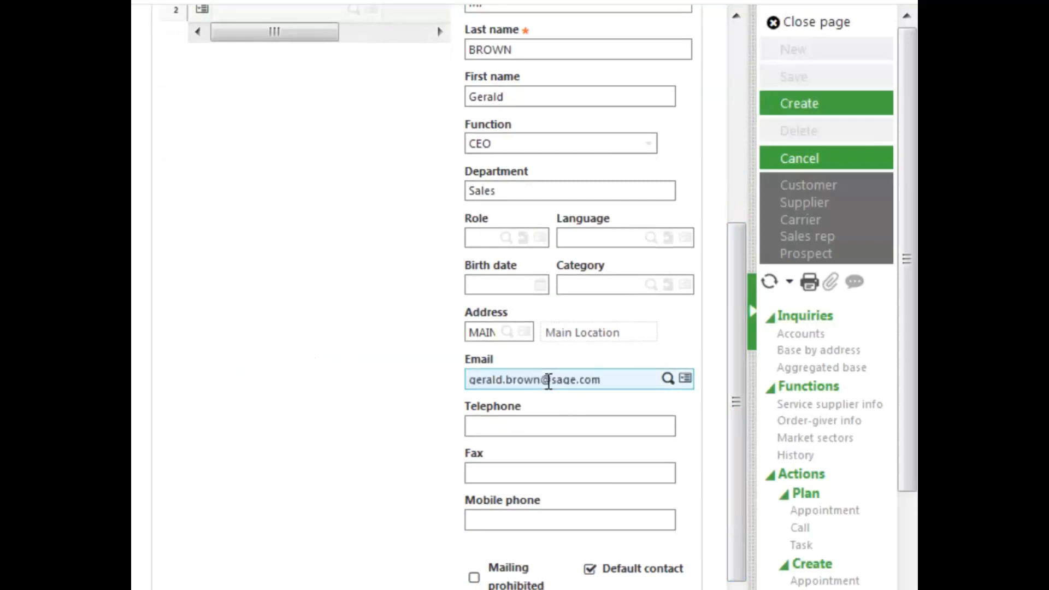
key(Tab)
text(9495555555)
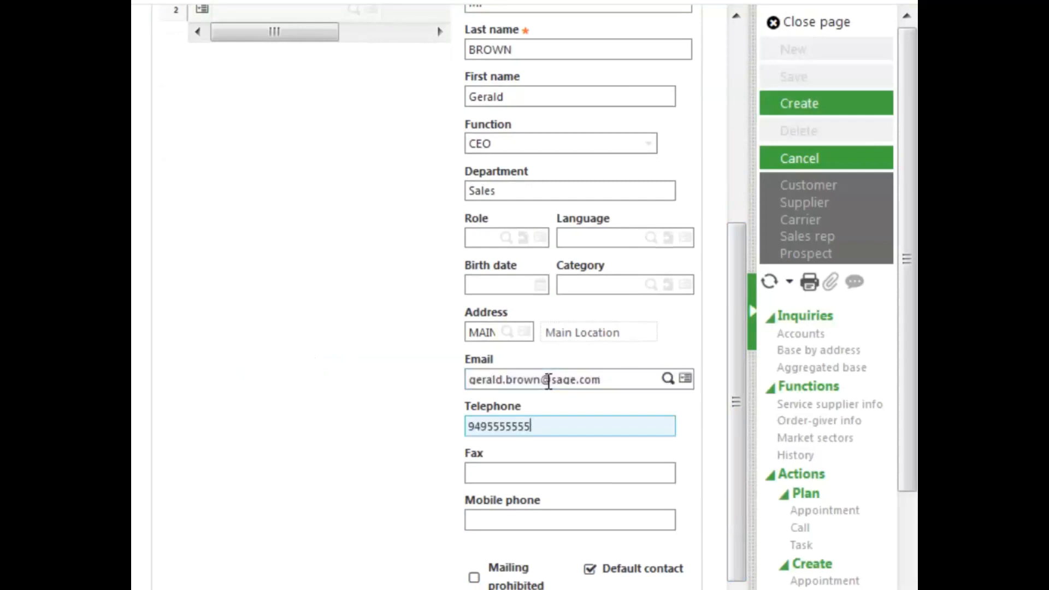
click(745, 563)
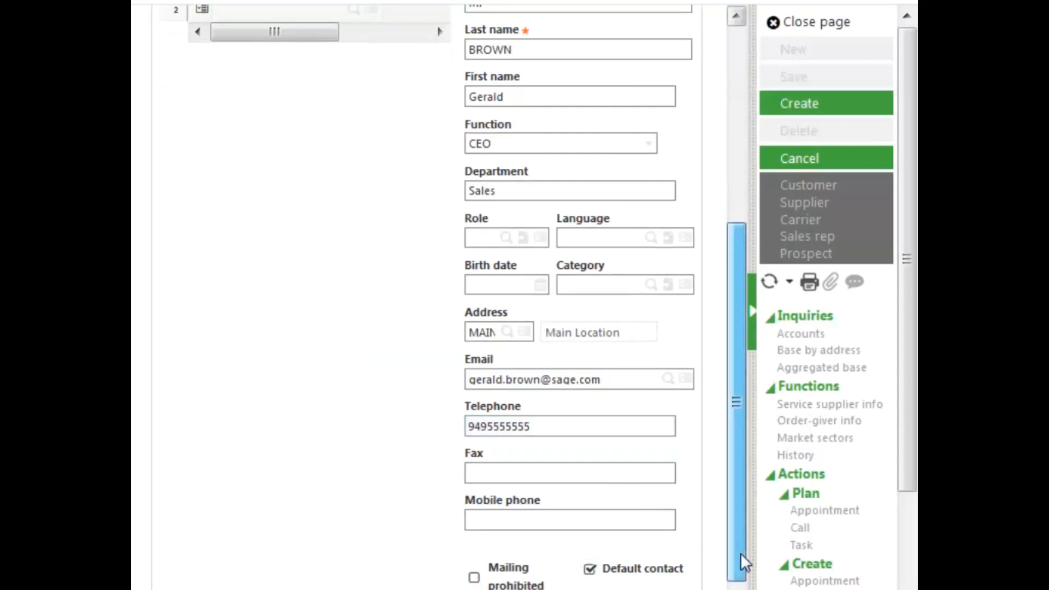
drag(742, 555, 742, 588)
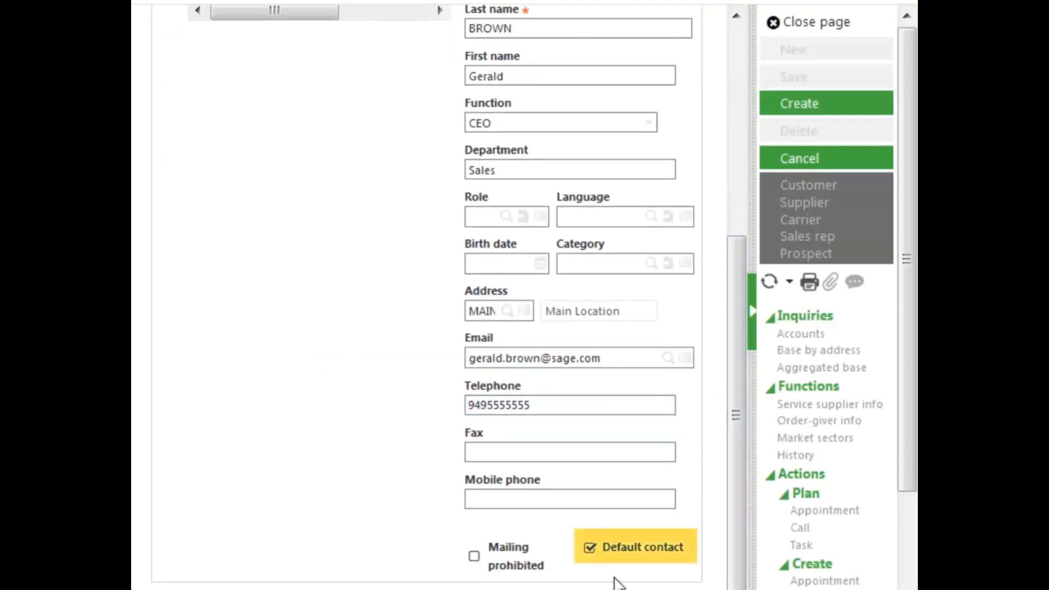
click(473, 556)
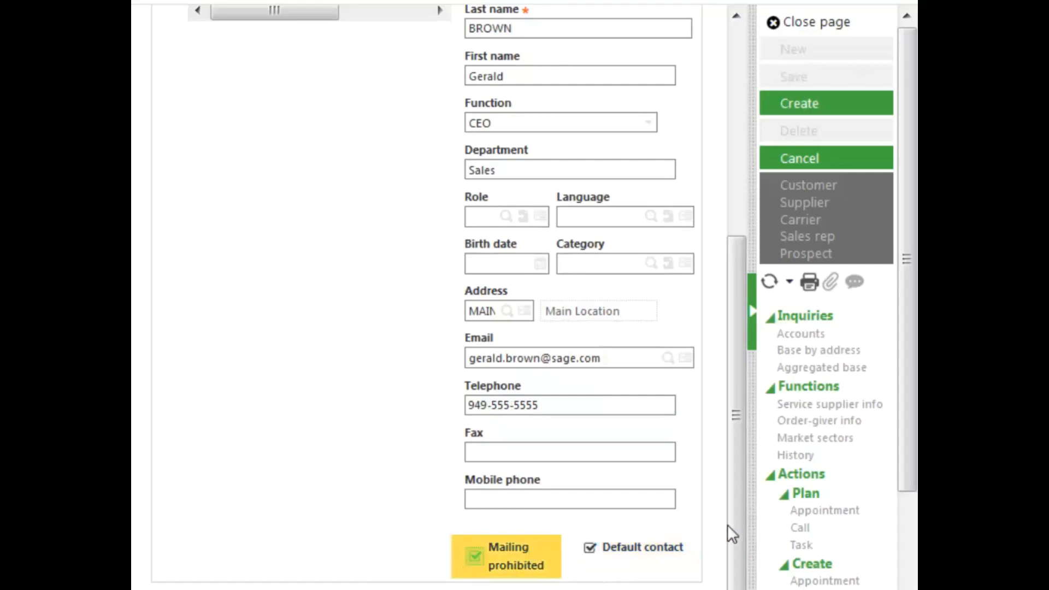
drag(736, 526, 720, 236)
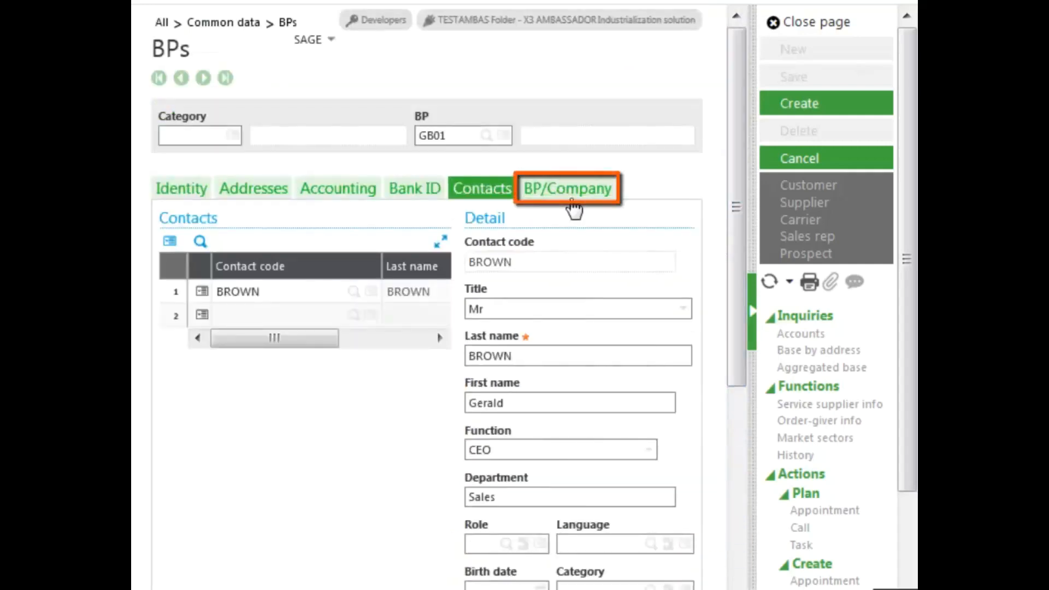
Step: Check the BP/Company settings, return to Identity, and create business partner GB01
click(573, 191)
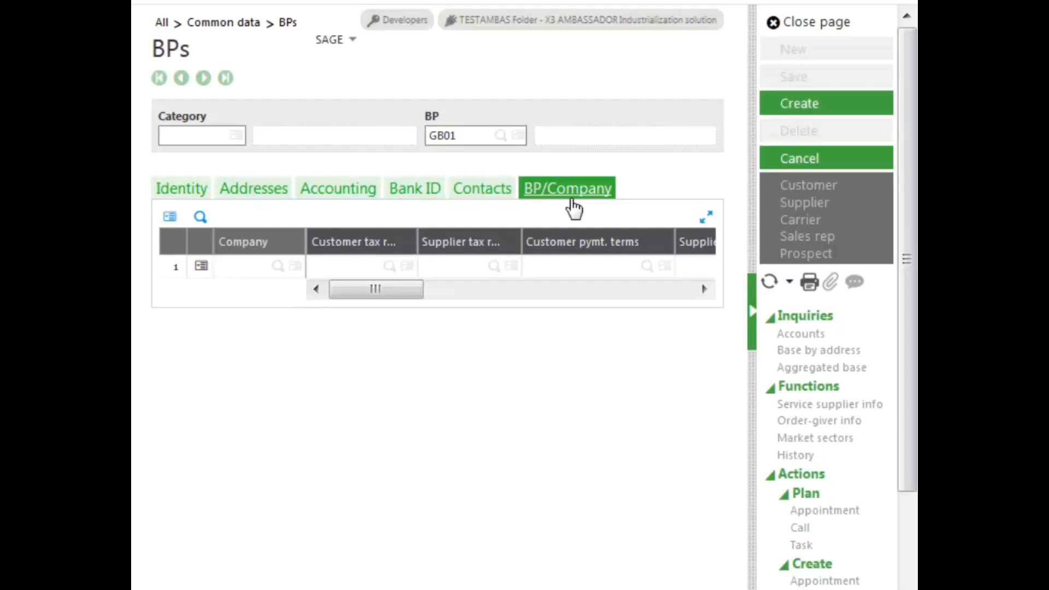
click(189, 195)
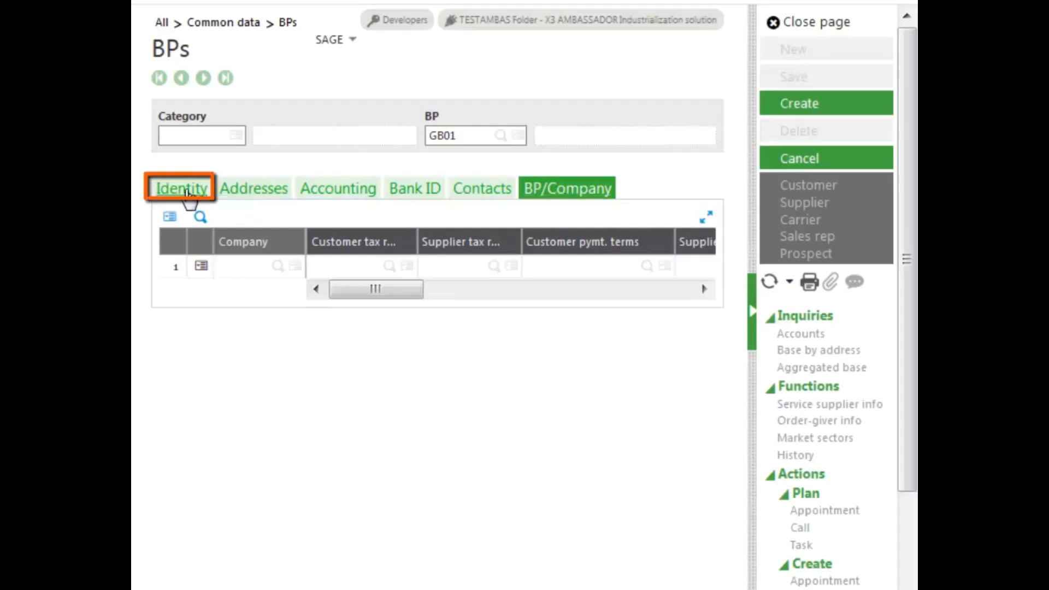
click(799, 112)
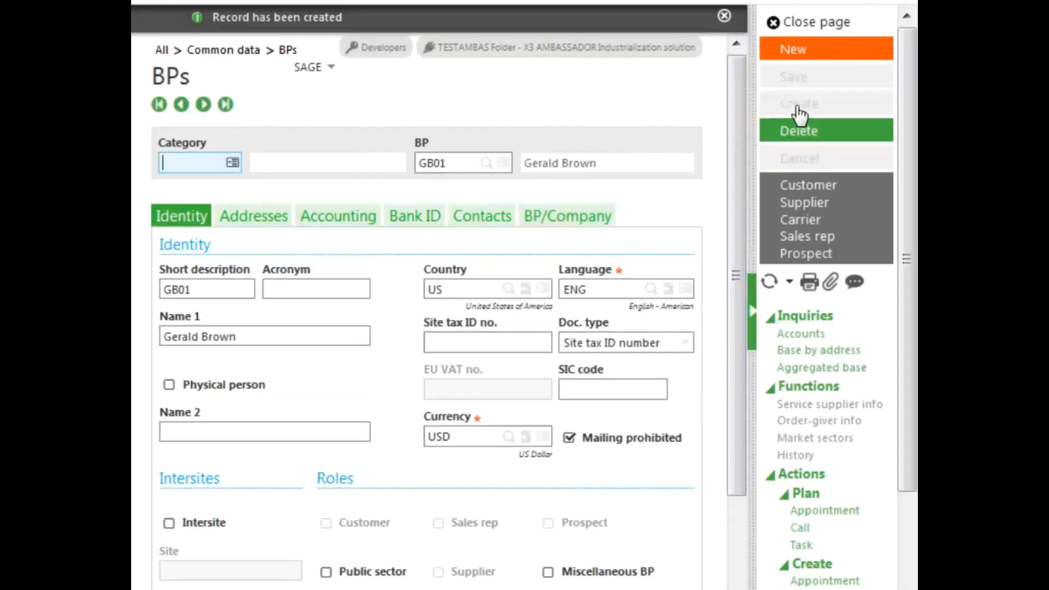
Step: Dismiss the 'Record has been created' notice and scroll to the partner's roles, none yet ticked
click(724, 16)
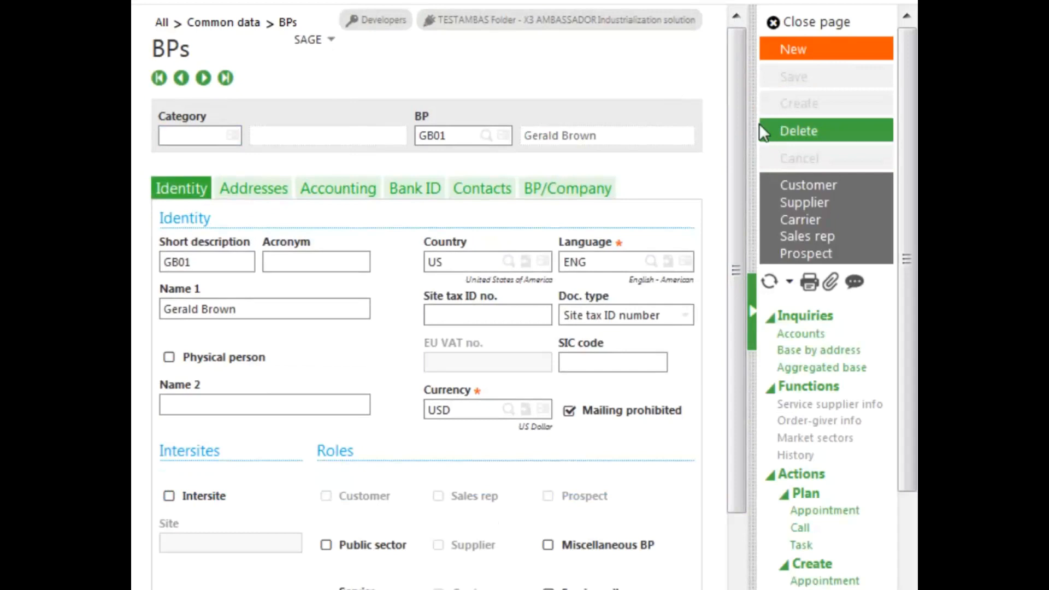
drag(910, 256, 907, 392)
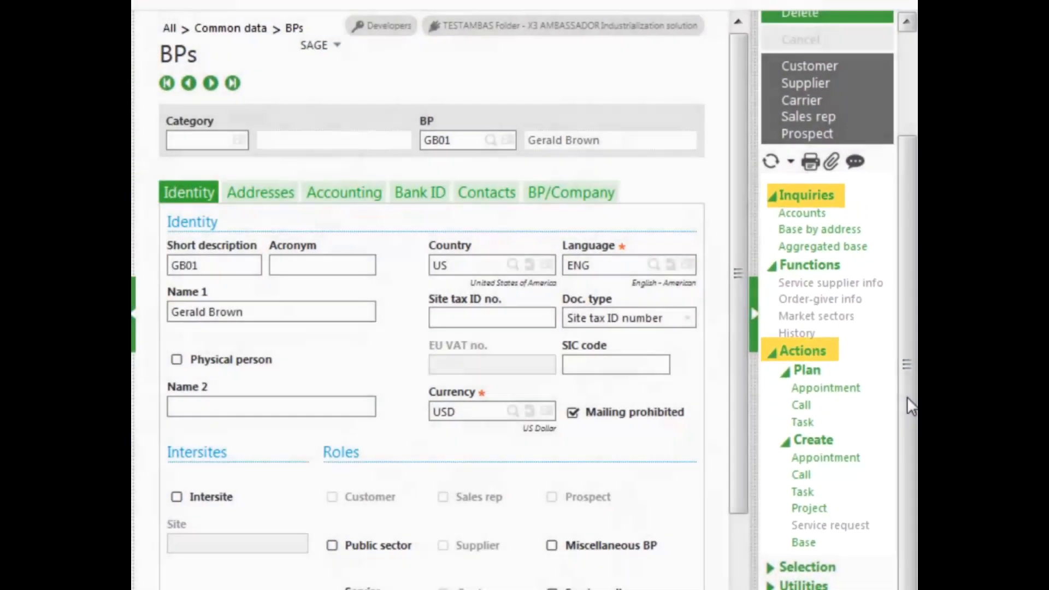
scroll(906, 378, up, 3)
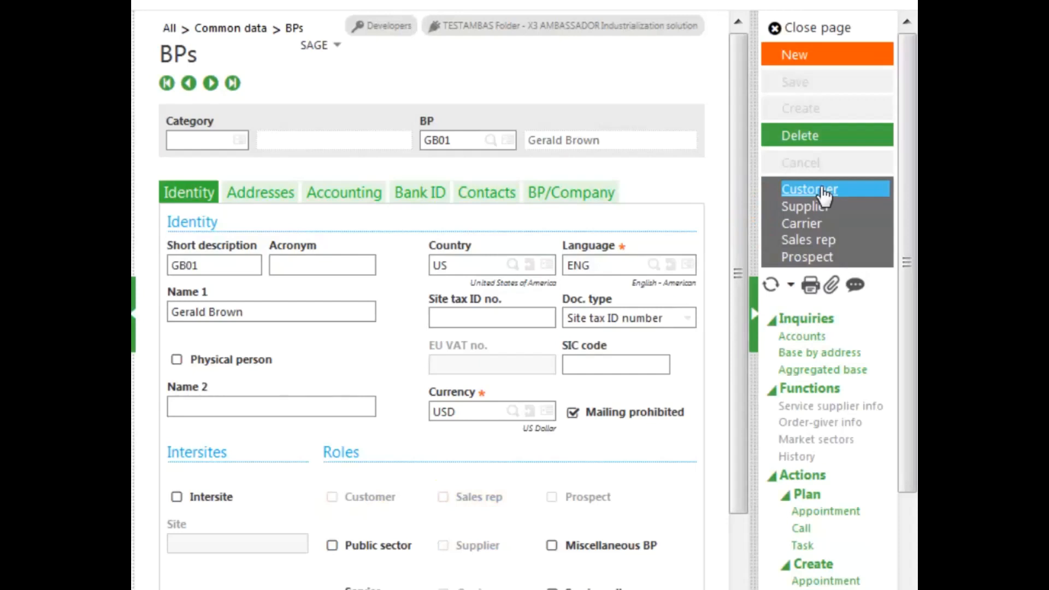
Step: Start a new customer from GB01 with category US and customer code GB01
click(824, 192)
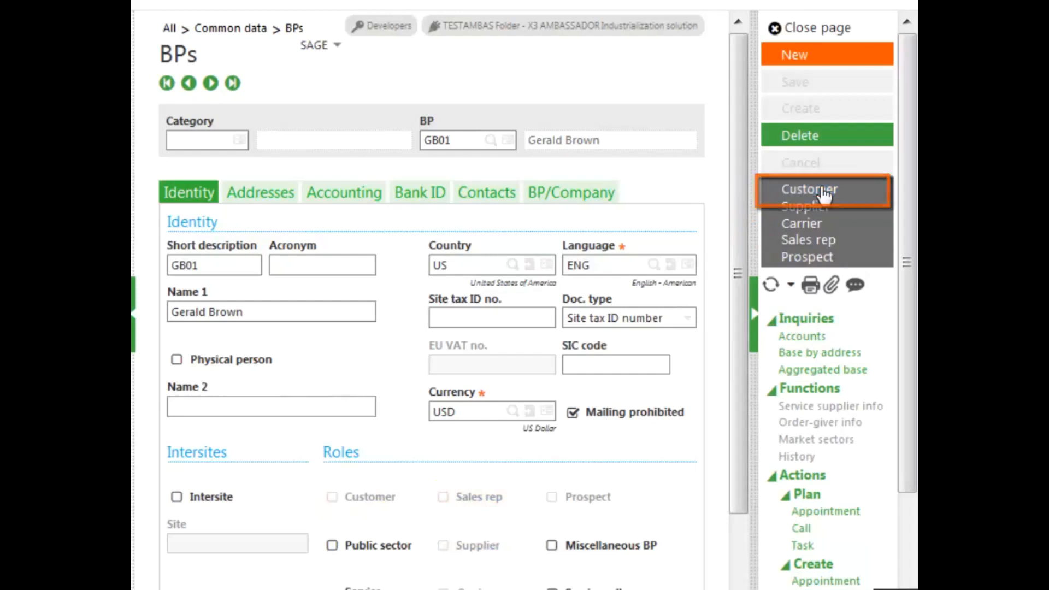
click(796, 61)
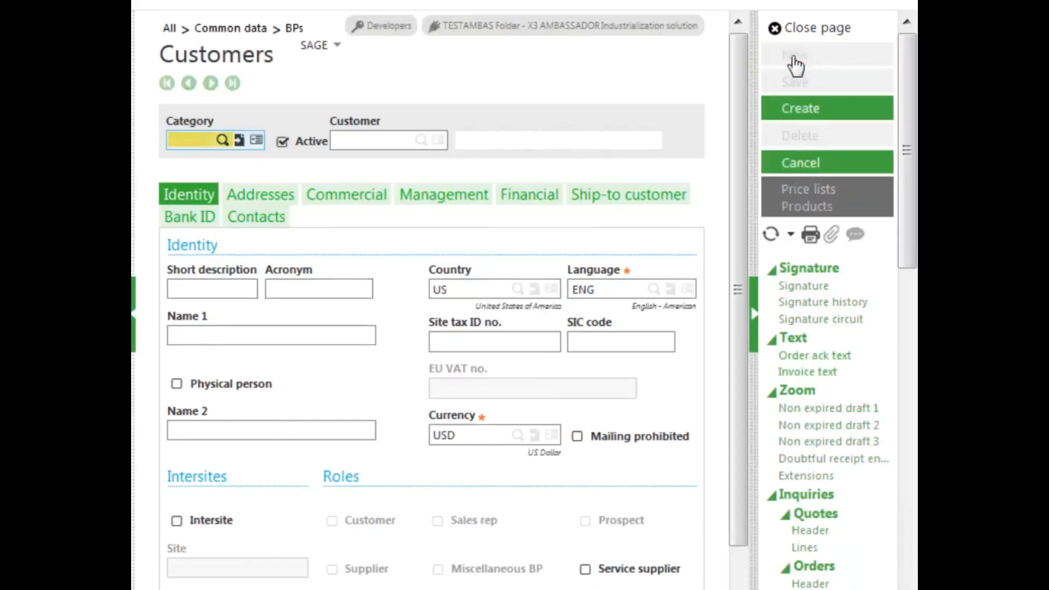
text(us)
key(Tab)
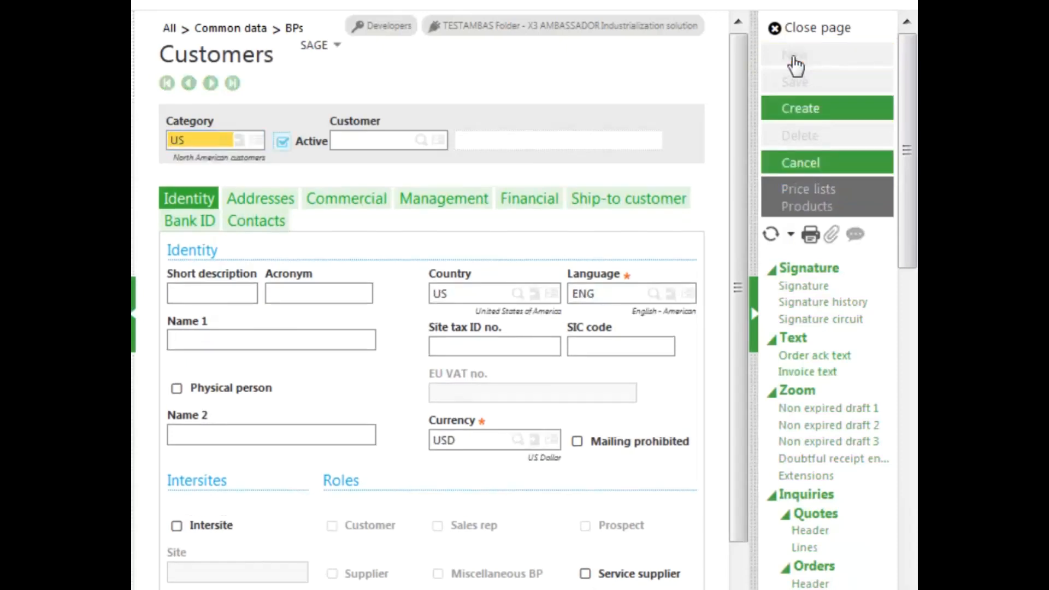
click(375, 141)
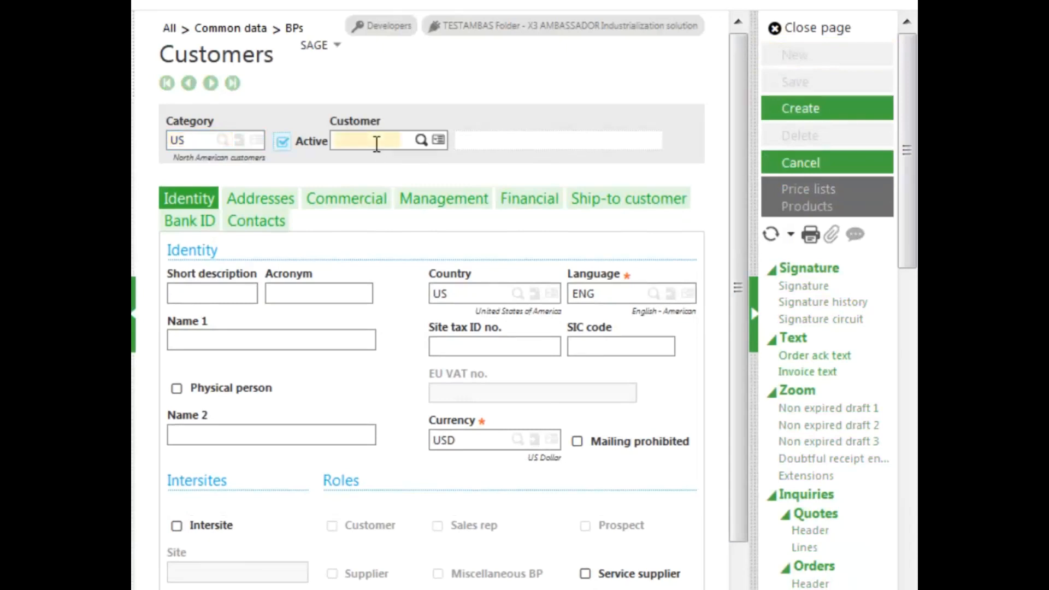
text(GB01)
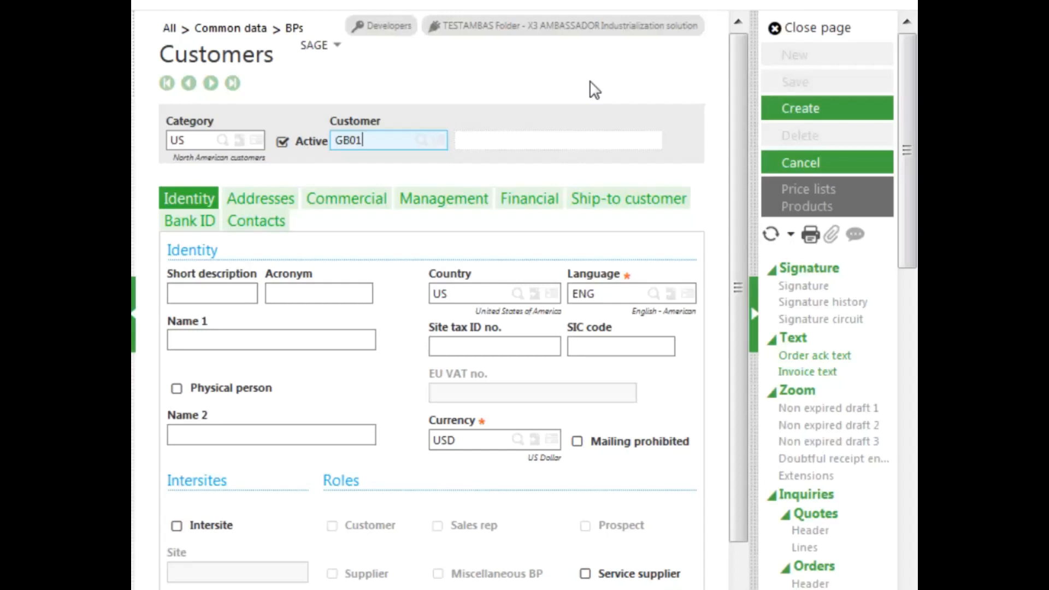
Step: Set the customer's tax rule to NTX (No Tax) on the Financial tab
click(526, 200)
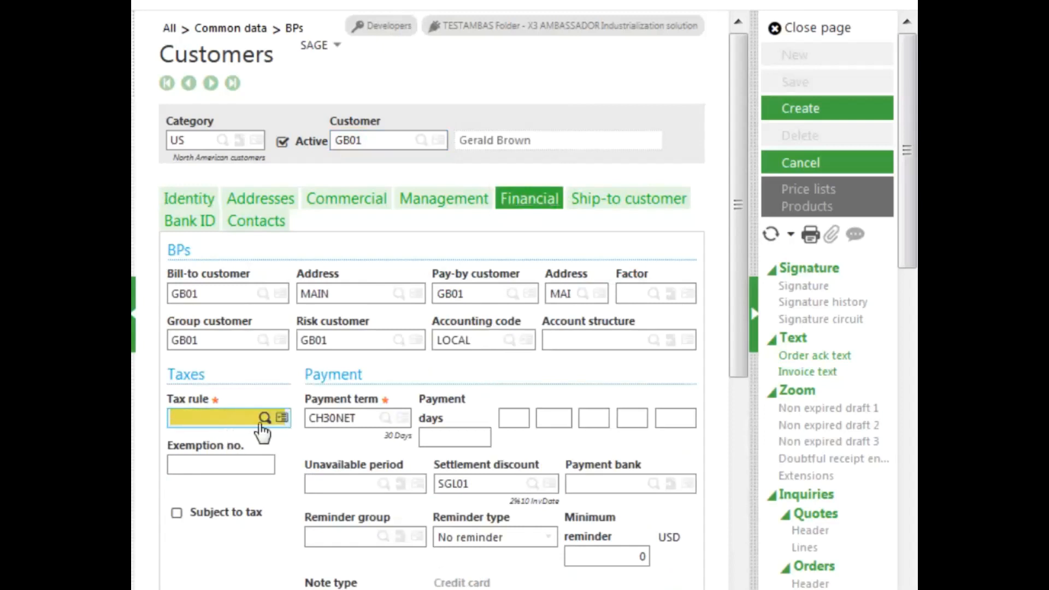
click(264, 418)
drag(768, 253, 760, 427)
scroll(759, 437, down, 1)
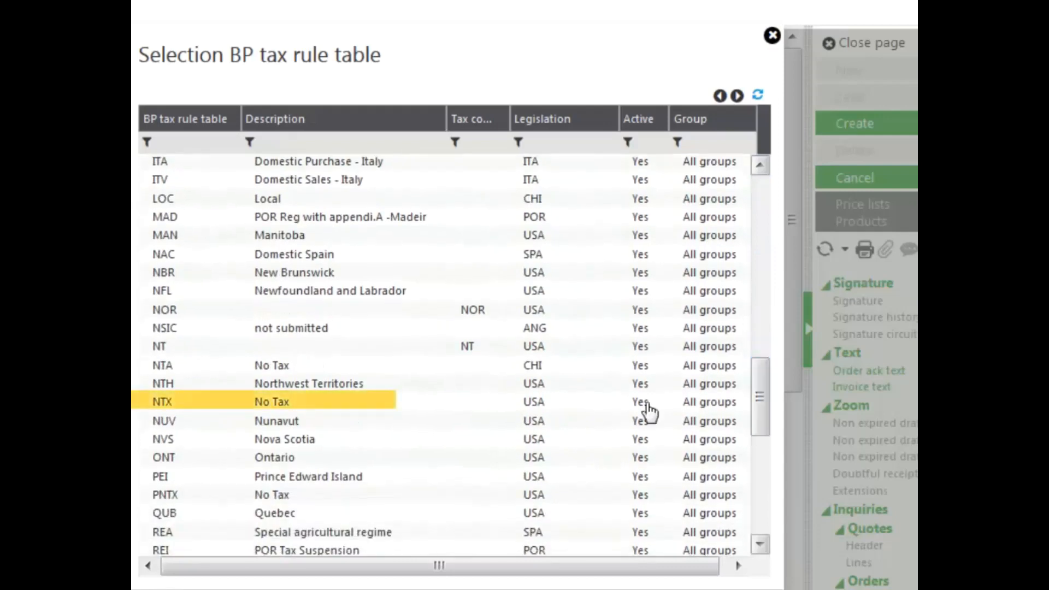
click(342, 405)
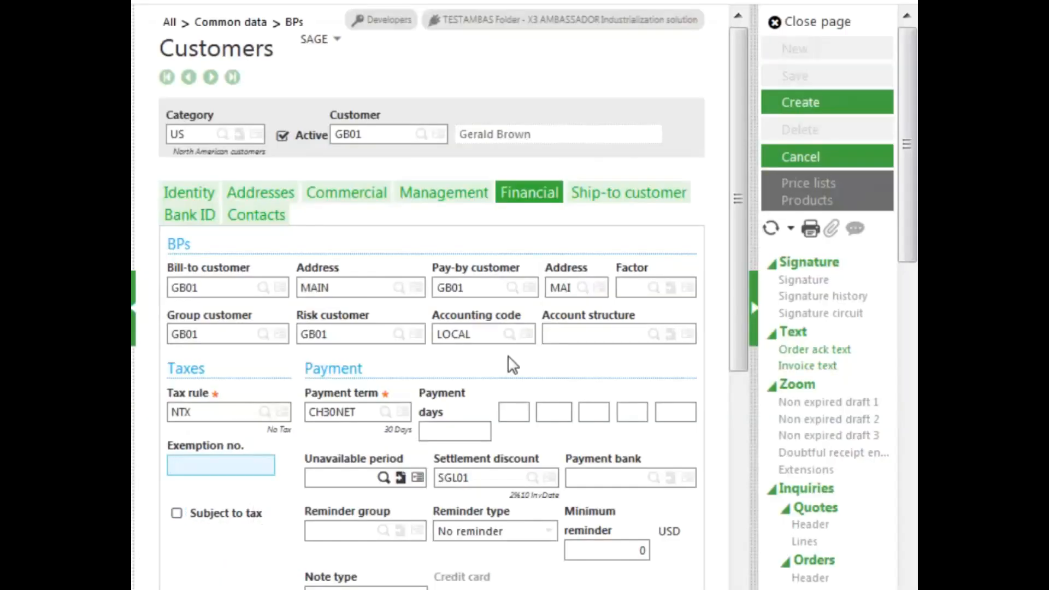
Step: Create customer GB01 and confirm the Customer role is ticked on the BP page
click(813, 105)
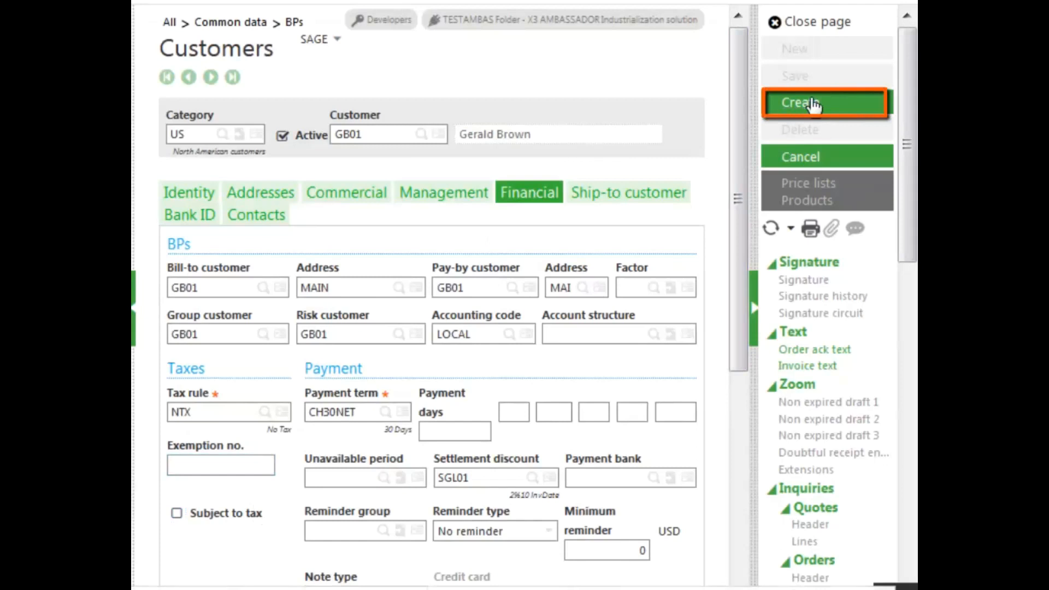
click(816, 24)
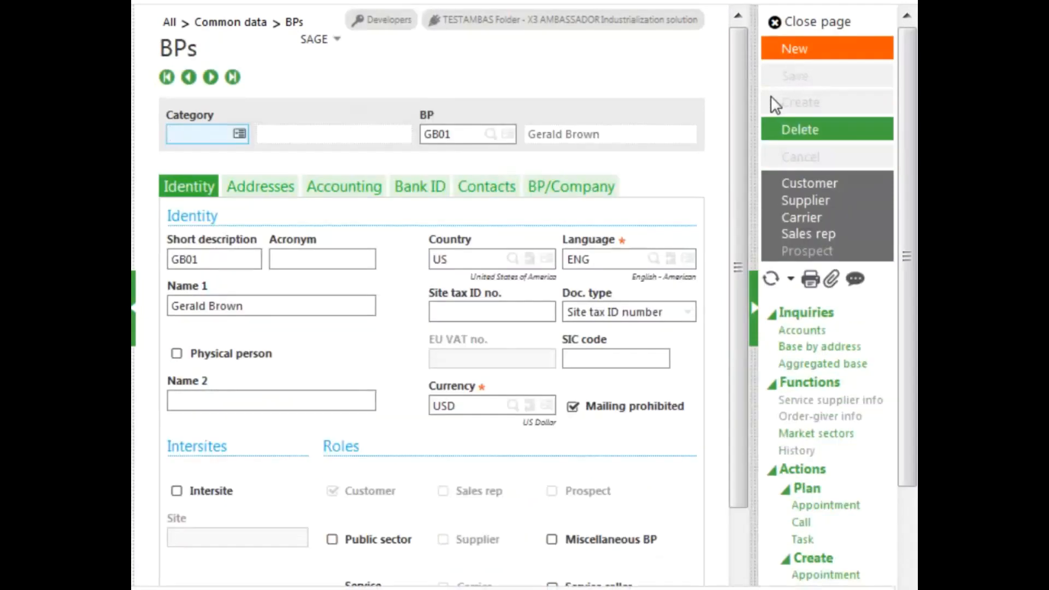
drag(735, 196, 733, 358)
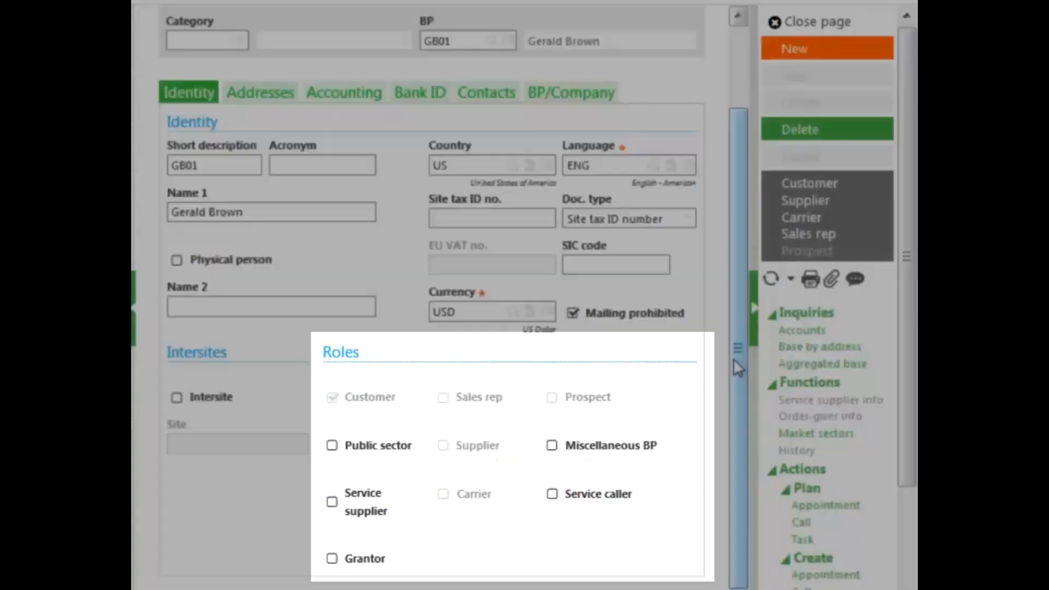